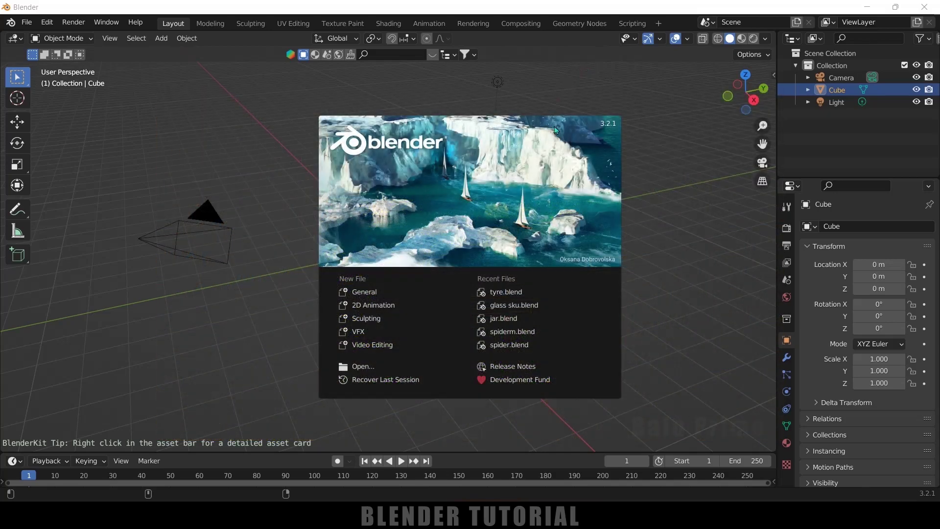
Step: Delete the default cube, camera and light from the startup scene
left_click(701, 254)
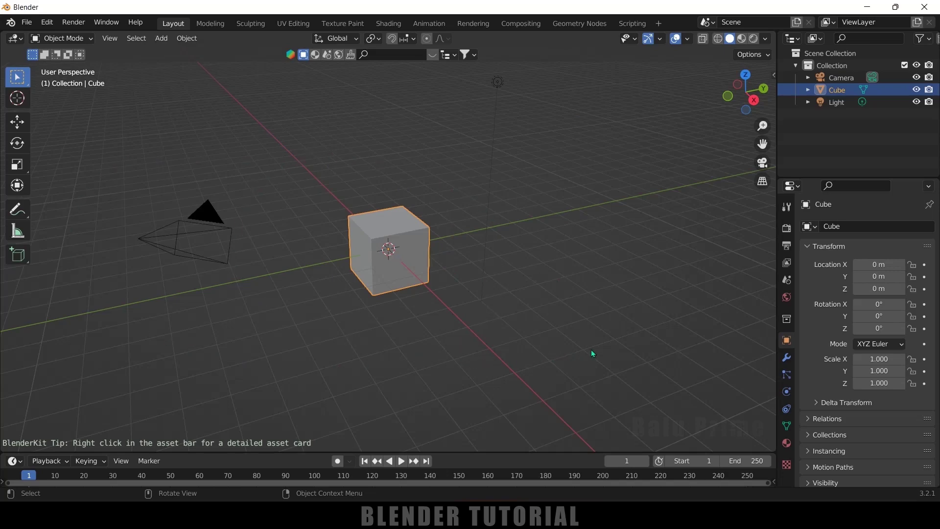
key("a")
key("Delete")
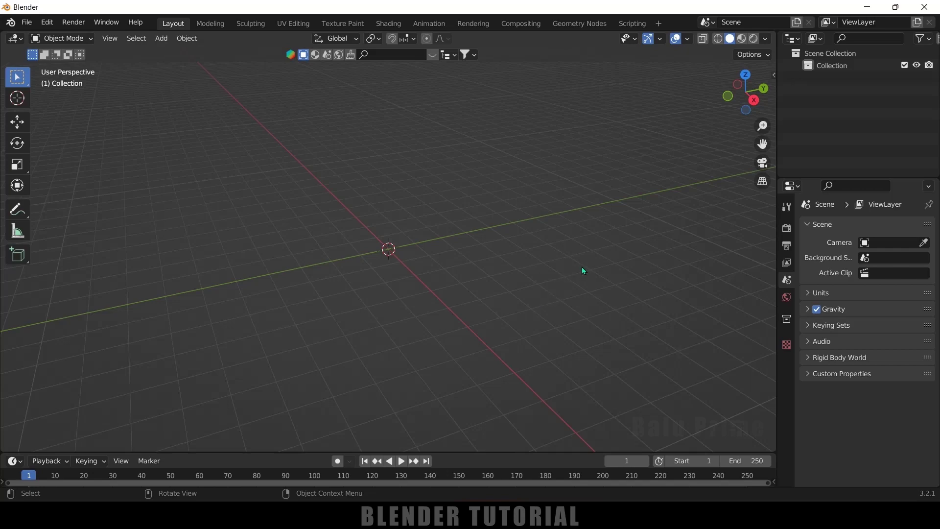
Step: Import scene.gltf from the old_tire folder as a glTF 2.0 model
left_click(27, 23)
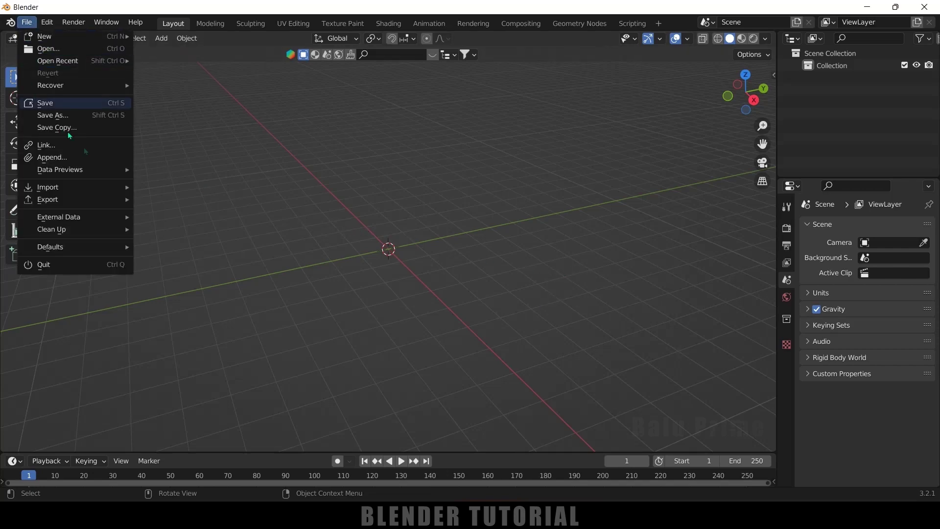
mouse_move(76, 183)
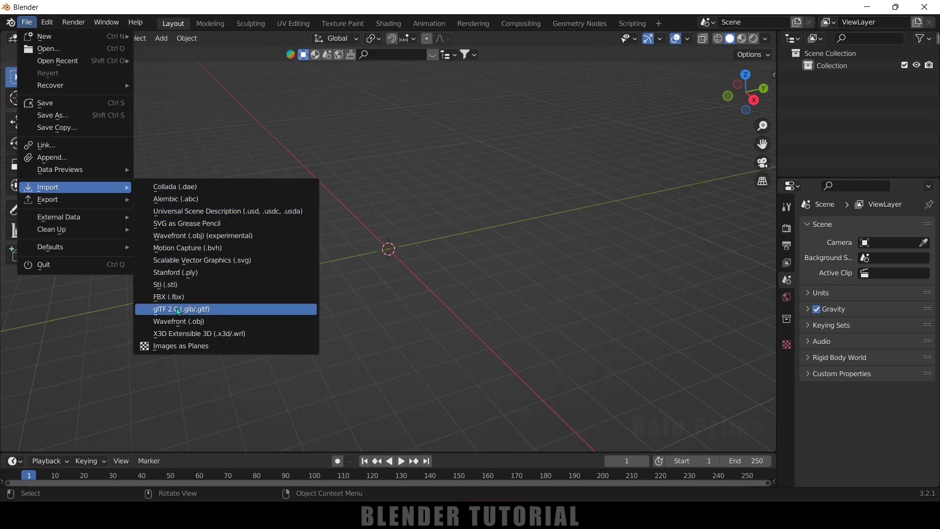
left_click(195, 310)
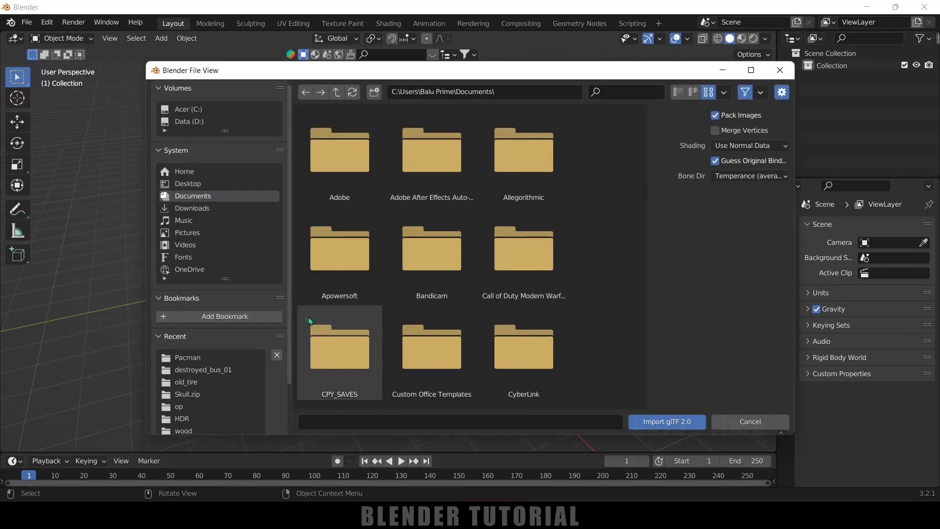
left_click(191, 381)
left_click(432, 154)
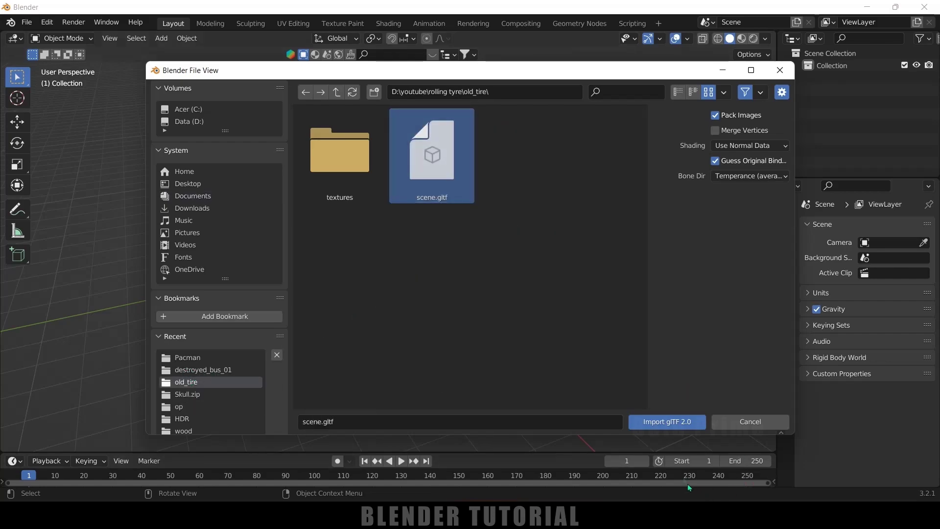
left_click(666, 422)
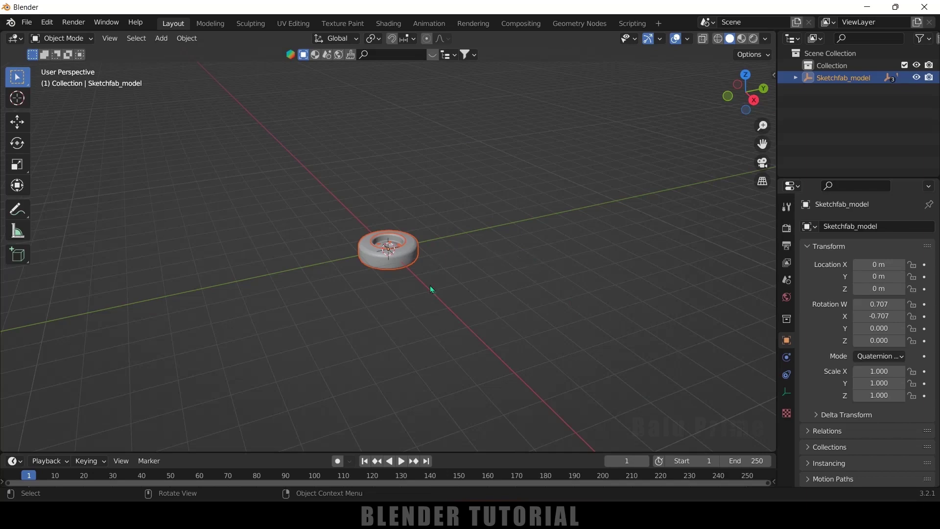
Step: Stand the tyre upright on its edge (rotation 0.5, -0.5, 0.5, 0.5)
mouse_move(433, 305)
middle_mouse_down()
mouse_move(402, 304)
mouse_move(423, 305)
middle_mouse_up()
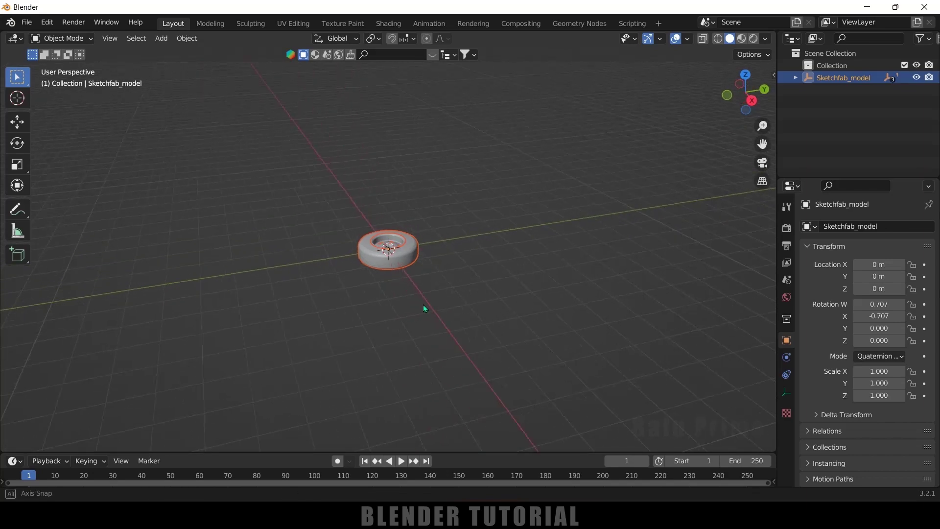
middle_click_drag(484, 325, 524, 304)
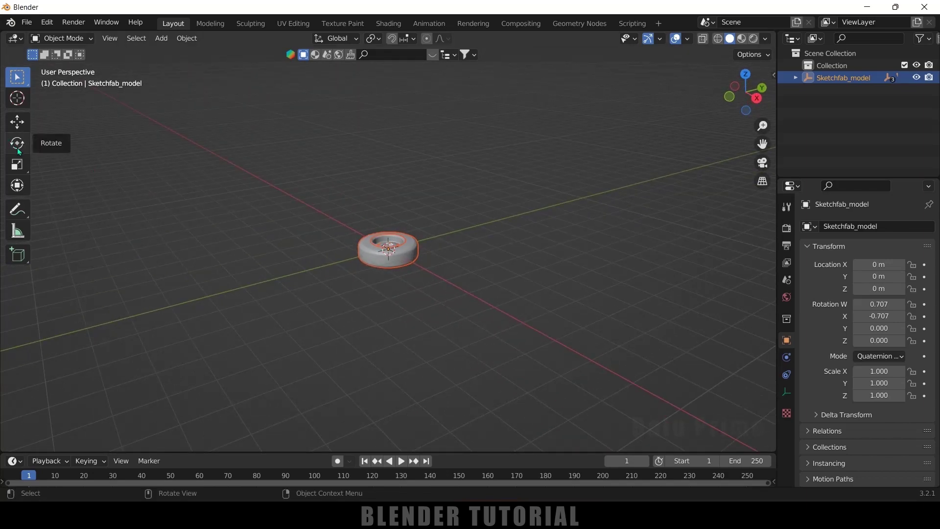
left_click(18, 145)
left_click_drag(406, 221, 449, 268)
middle_click_drag(450, 268, 494, 339)
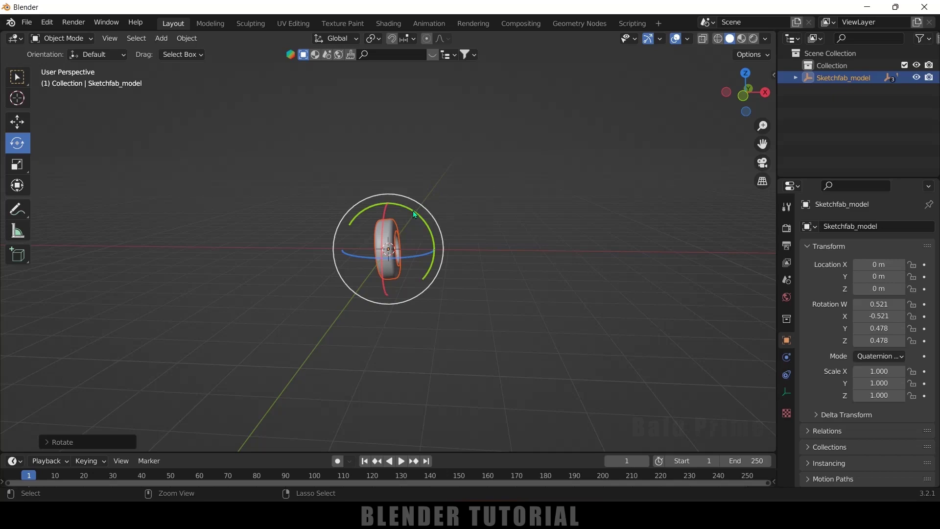
left_click_drag(413, 210, 441, 225)
middle_click_drag(536, 313, 443, 323)
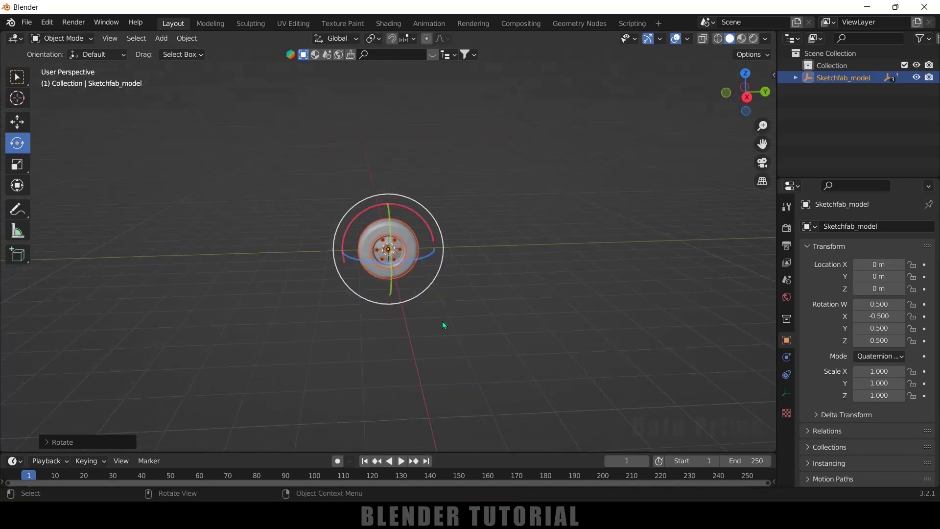
Step: Raise the tyre to Z 5.5073 m and shift it to Y 4.0116 m
left_click(18, 122)
left_click_drag(387, 209, 388, 73)
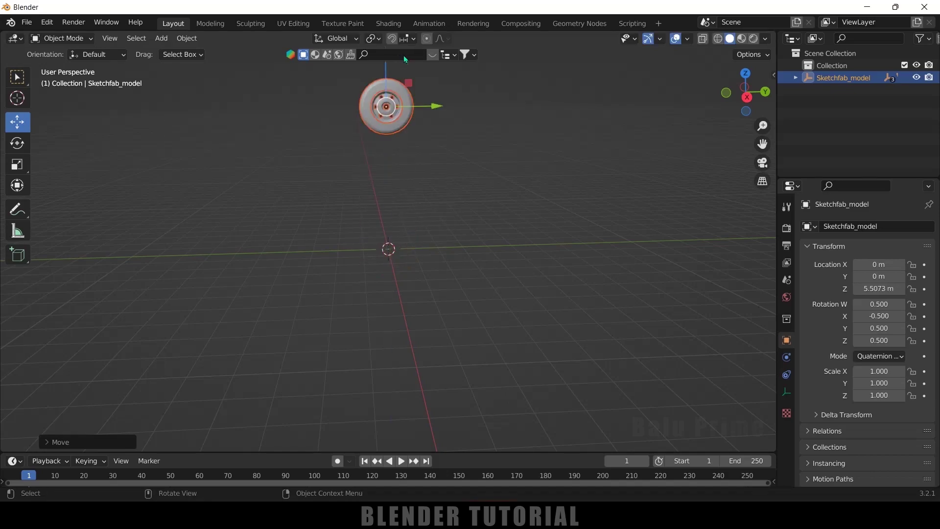
middle_click_drag(527, 218, 409, 201)
left_click_drag(422, 174, 529, 170)
middle_click_drag(529, 172, 361, 158)
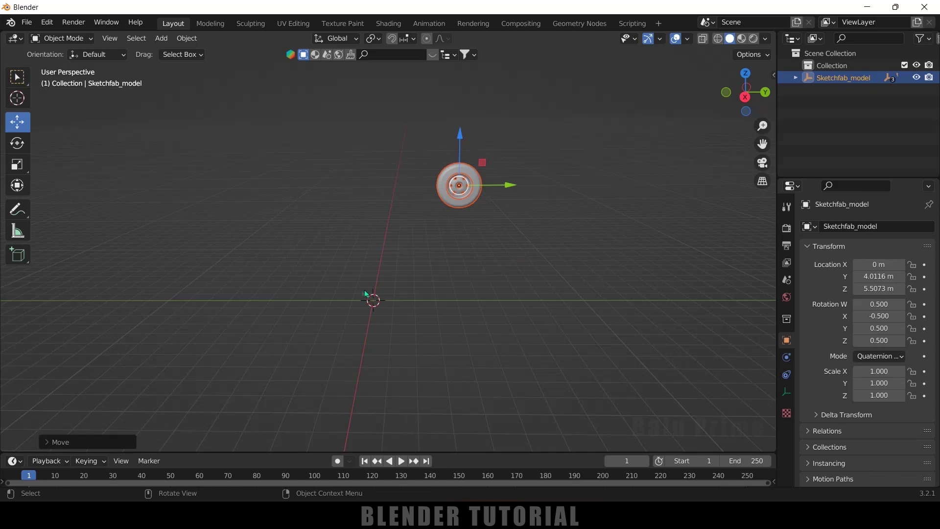
Step: Add a cube, shrink it to 0.477 and stretch it along Y
left_click(167, 43)
mouse_move(220, 48)
left_click(295, 67)
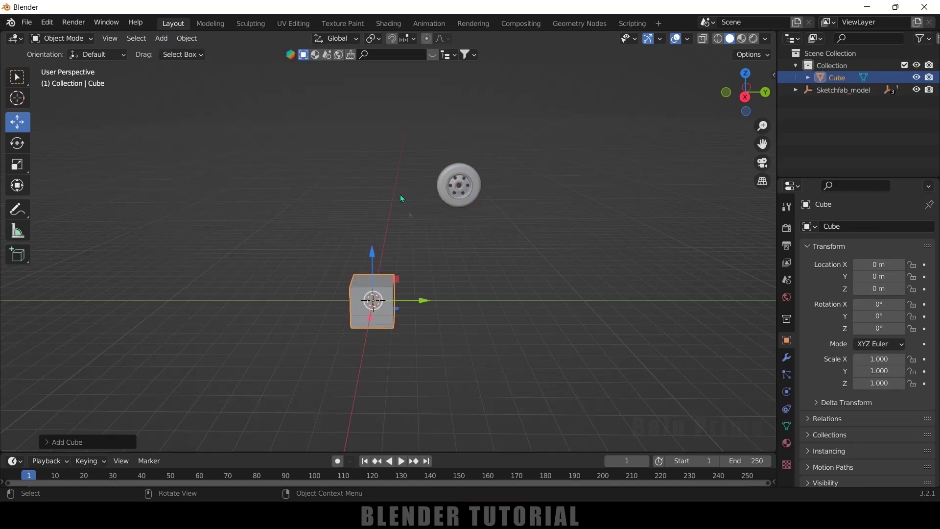
key("s")
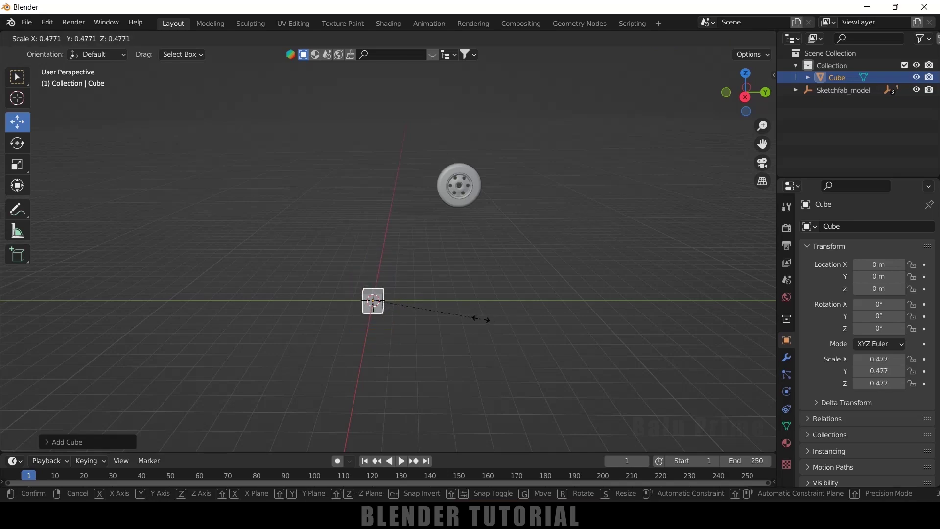
left_click(481, 319)
key("s")
key("y")
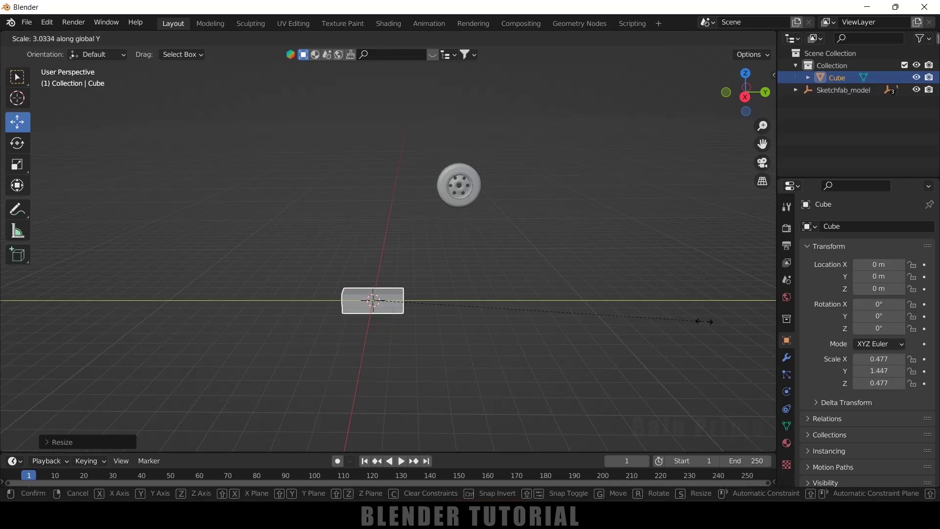
left_click(706, 322)
Step: Stretch the cube to 4.155 along X and flatten it along Z into a thin slab
middle_click_drag(536, 329, 579, 330)
key("s")
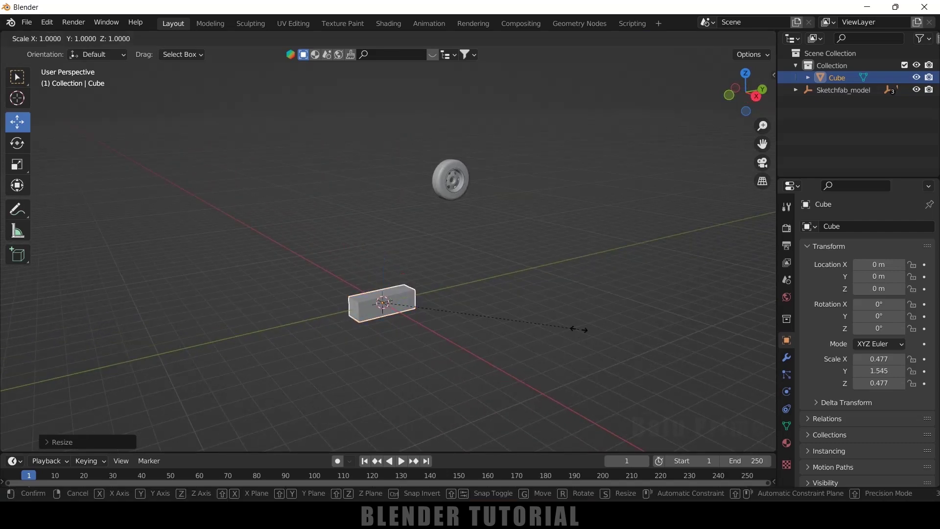
key("x")
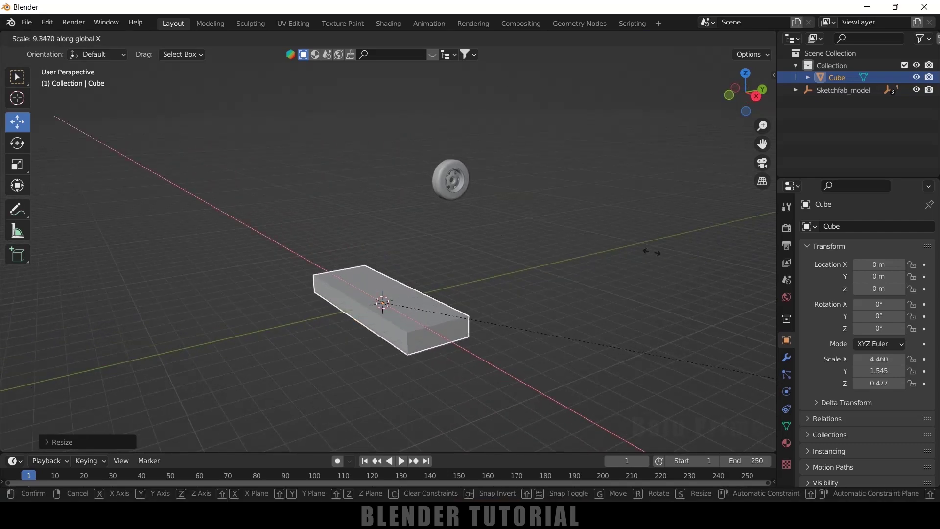
left_click(525, 226)
middle_click_drag(529, 283, 495, 272)
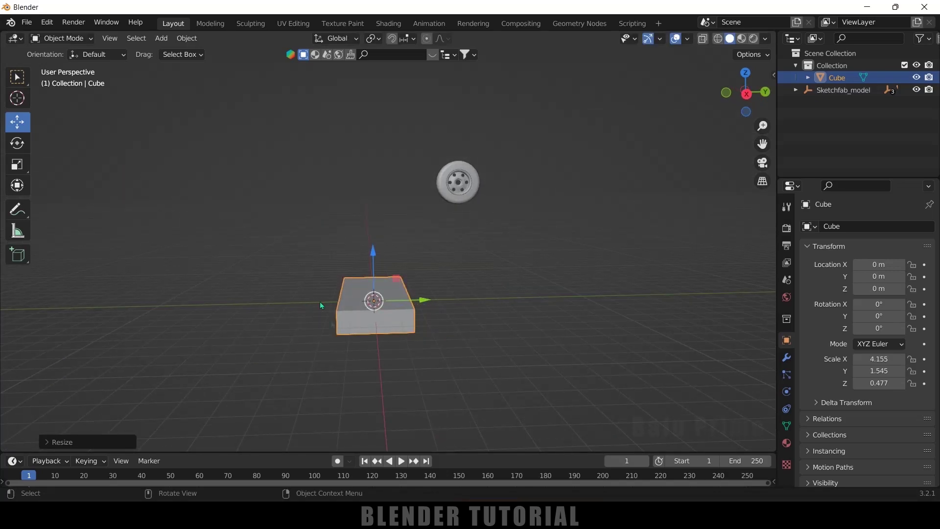
key("s")
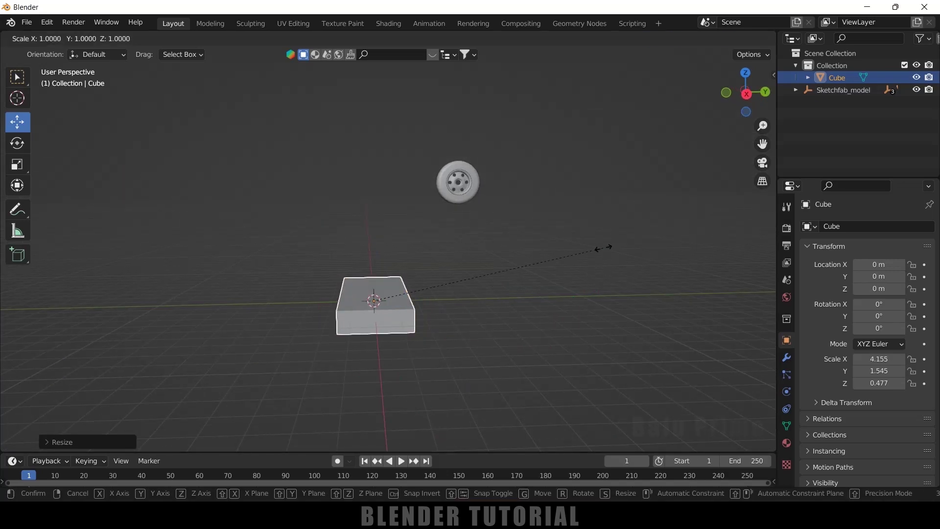
key("z")
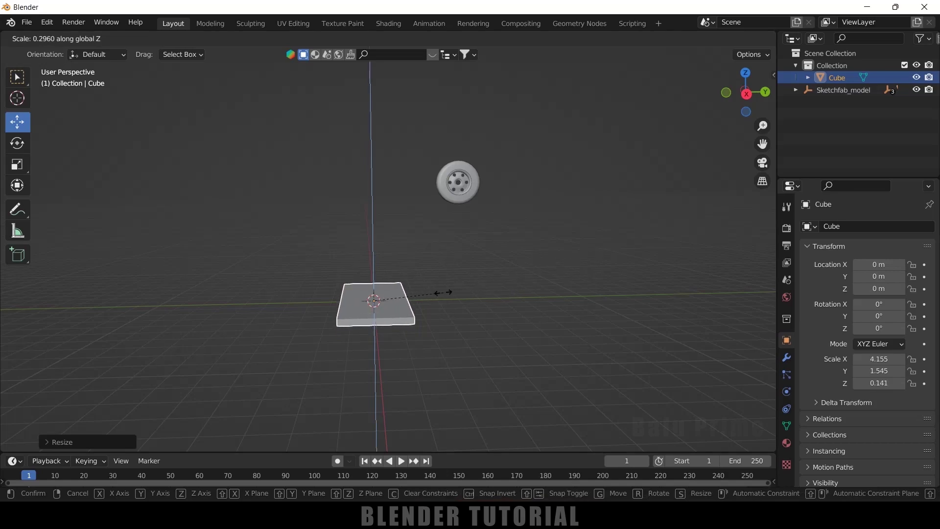
left_click(443, 292)
middle_click_drag(443, 293, 510, 342)
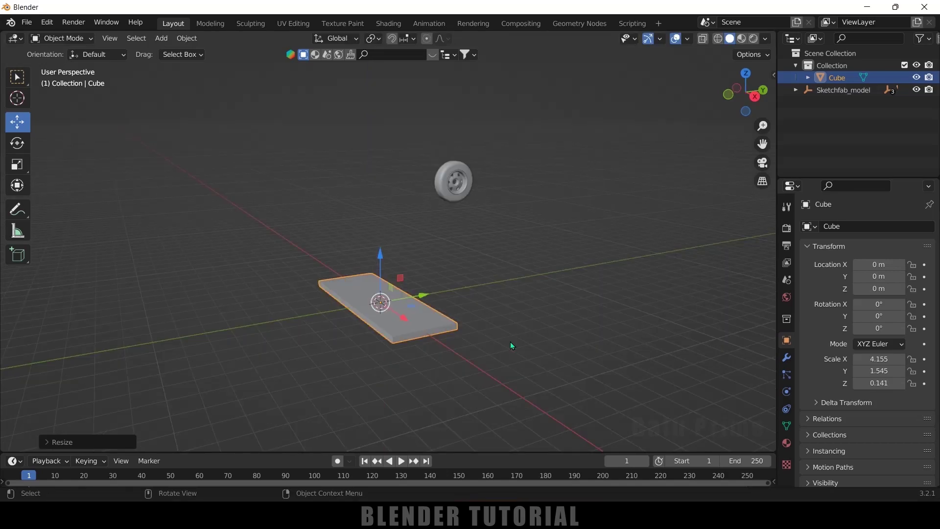
Step: Position the slab under the tyre at Y 3.3478 m, Z 4.0174 m
key("KP_3")
scroll(467, 345, "up", 3)
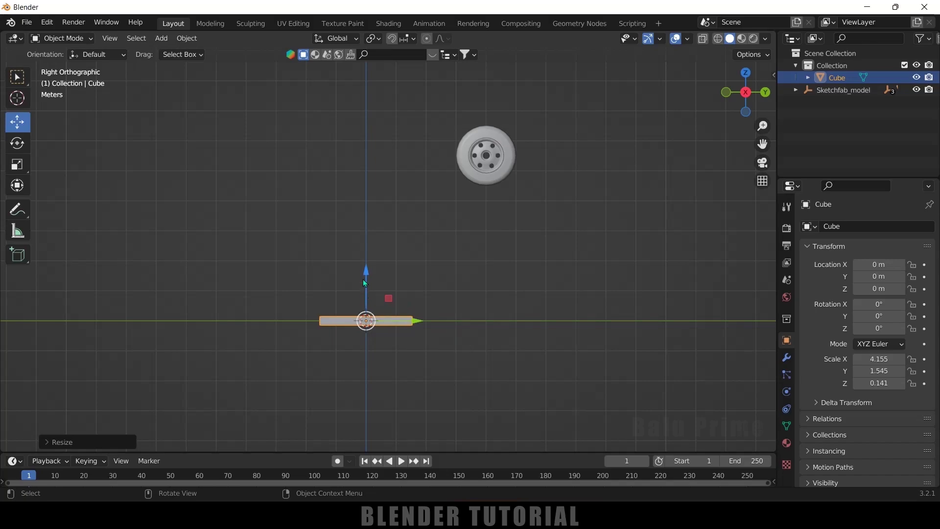
key("g")
key("z")
left_click(401, 176)
left_click_drag(407, 192, 507, 193)
left_click_drag(463, 149, 473, 159)
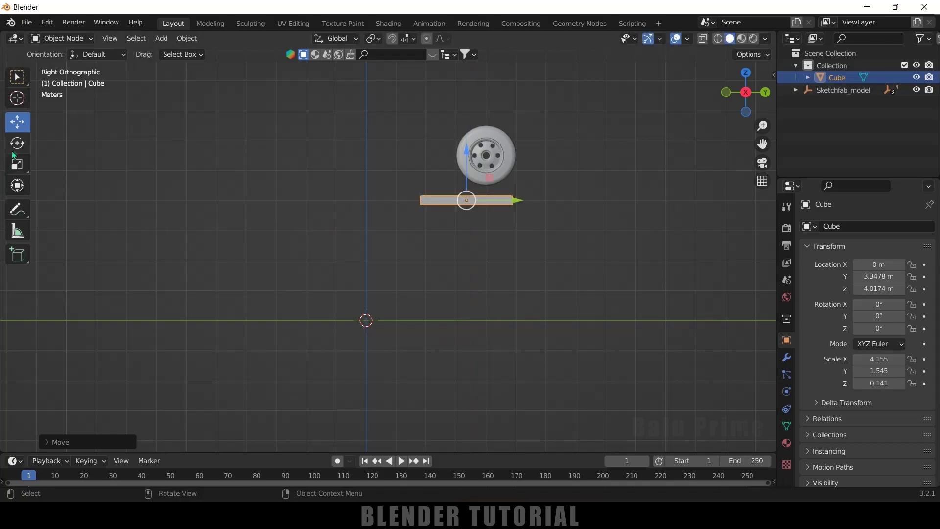
Step: Tilt the plank 5° around the X axis
left_click(19, 143)
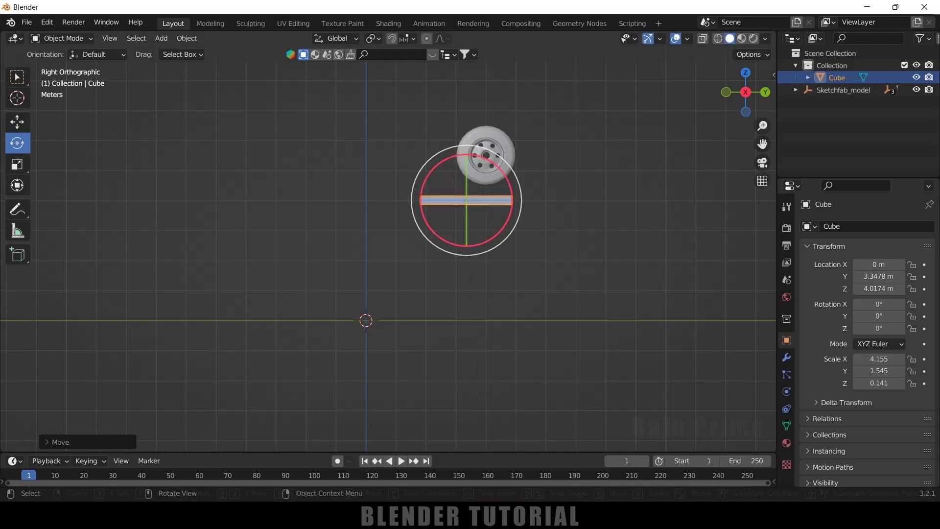
left_click_drag(437, 159, 433, 163)
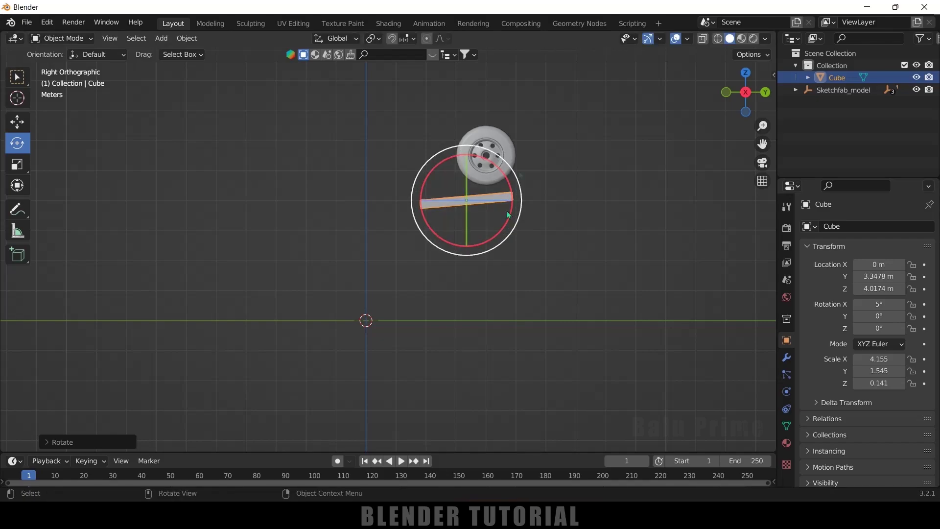
left_click(589, 224)
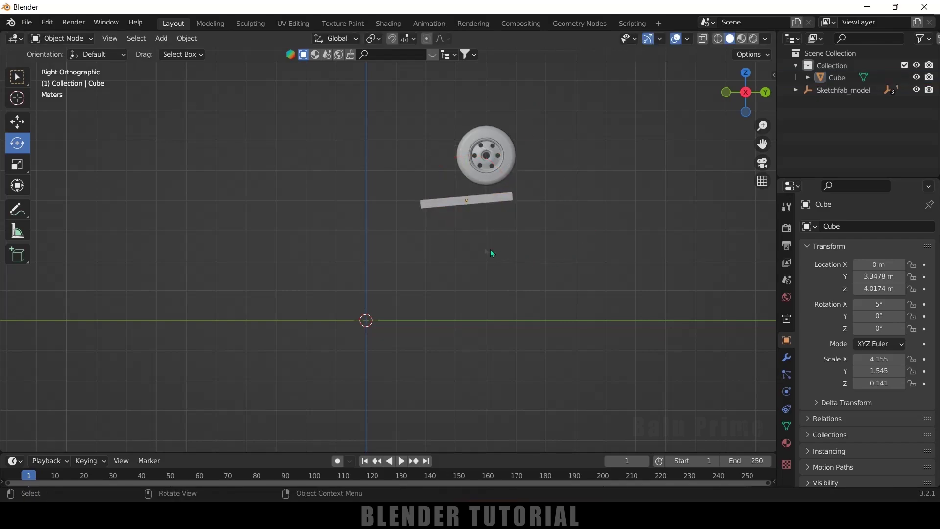
Step: Duplicate the tilted plank lower-left and repeat it to form slabs Cube.001 through Cube.009
left_click(451, 202)
key("shift+d")
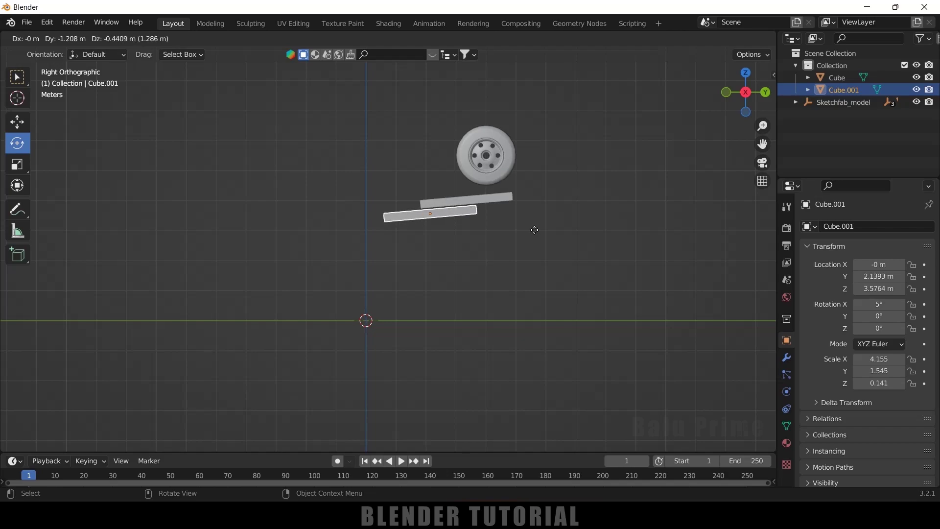
left_click(534, 230)
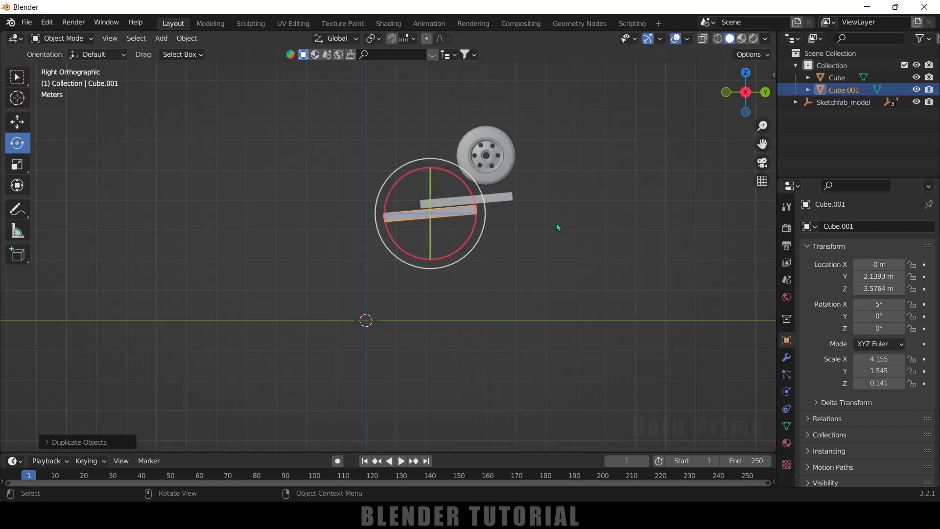
key("shift+r")
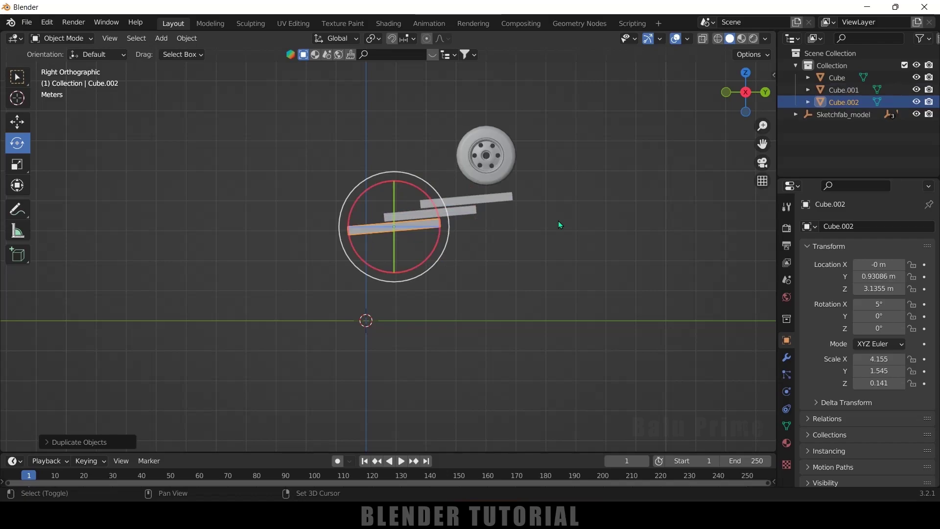
key("shift+r")
key("shift+r")
key("shift+r")
key("shift+r")
key("shift+r")
key("shift+r")
key("shift+r")
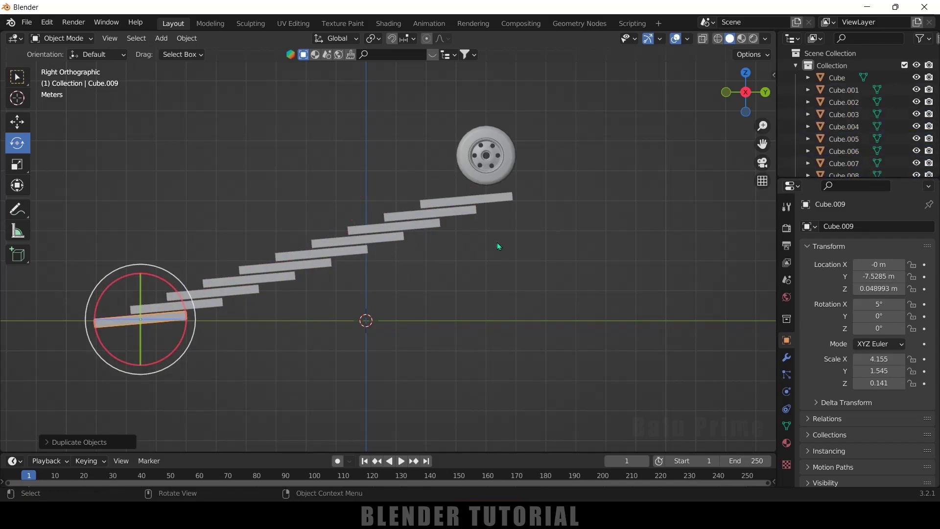
middle_click_drag(498, 243, 544, 255)
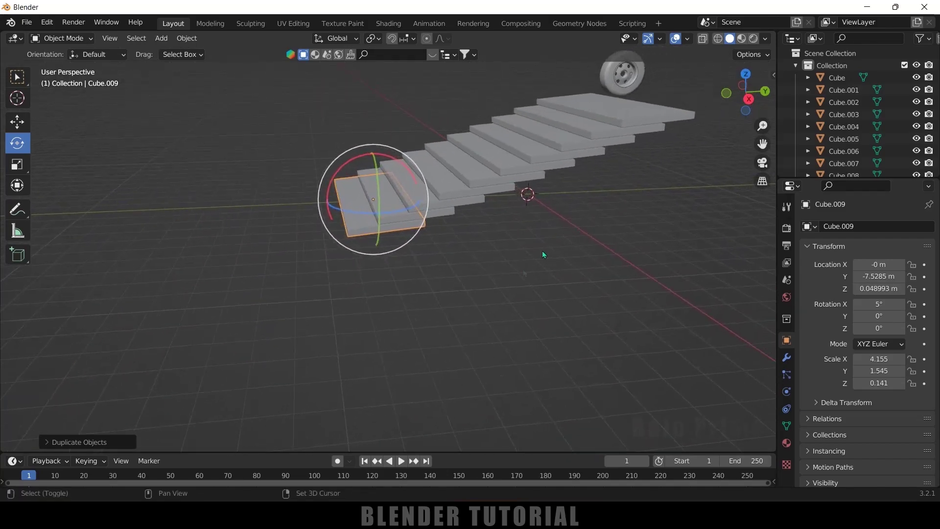
Step: Add a plane scaled to about 19 to cover the whole scene
left_click(161, 38)
mouse_move(179, 52)
left_click(274, 52)
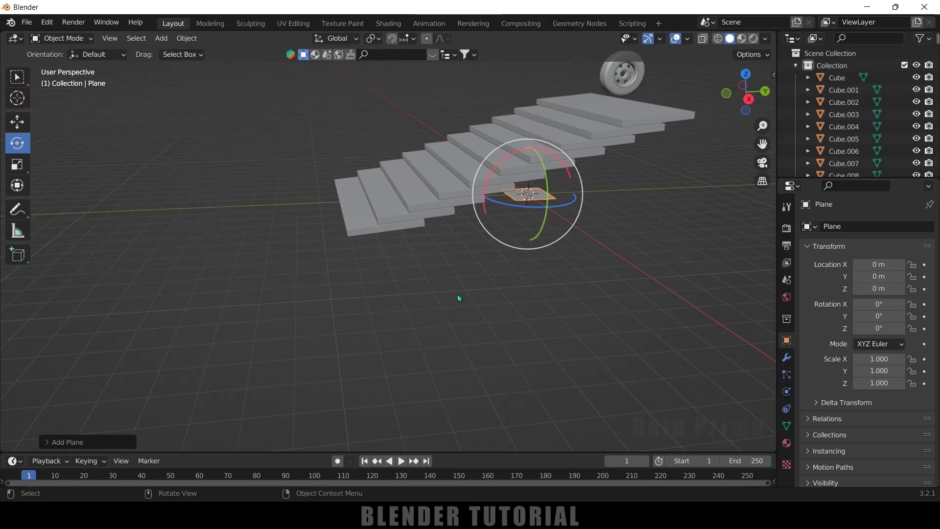
key("s")
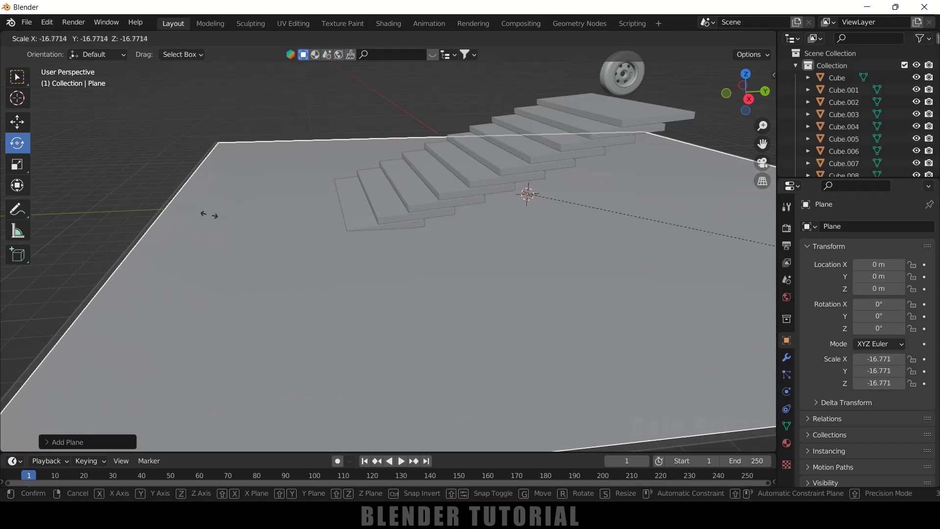
left_click(492, 269)
scroll(492, 270, "down", 2)
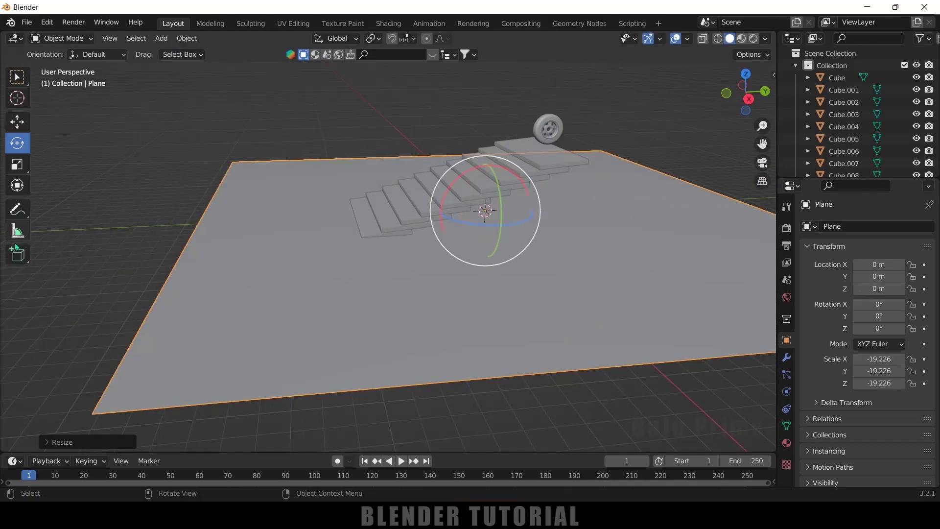
Step: Lower the ground plane to Z -0.28352 m and shift it to Y -11.308 m
key("KP_3")
scroll(353, 292, "up", 7)
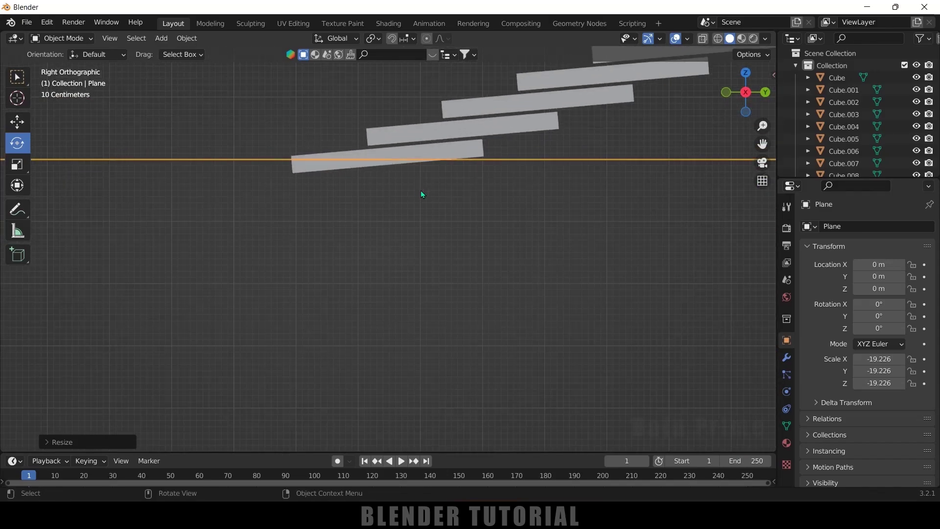
key("g")
key("z")
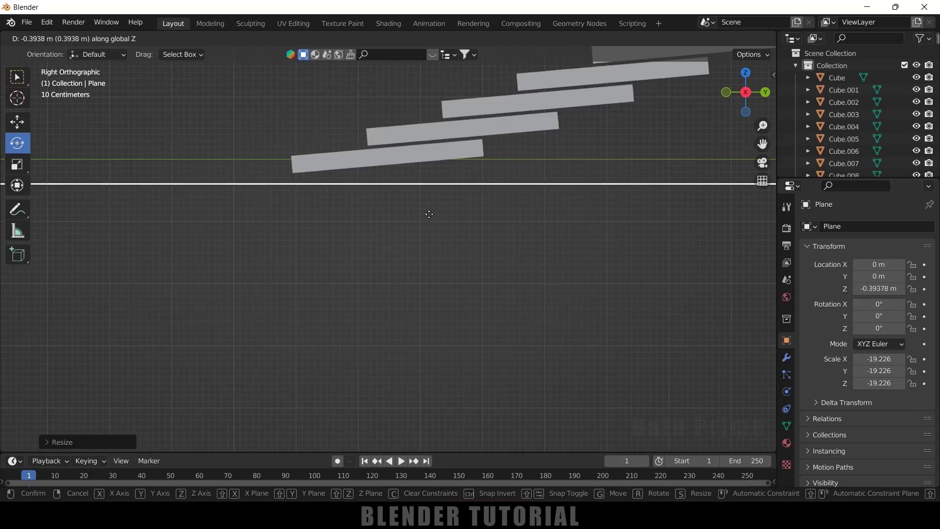
left_click(431, 208)
scroll(414, 240, "down", 3)
middle_click_drag(411, 252, 426, 288)
scroll(442, 284, "down", 4)
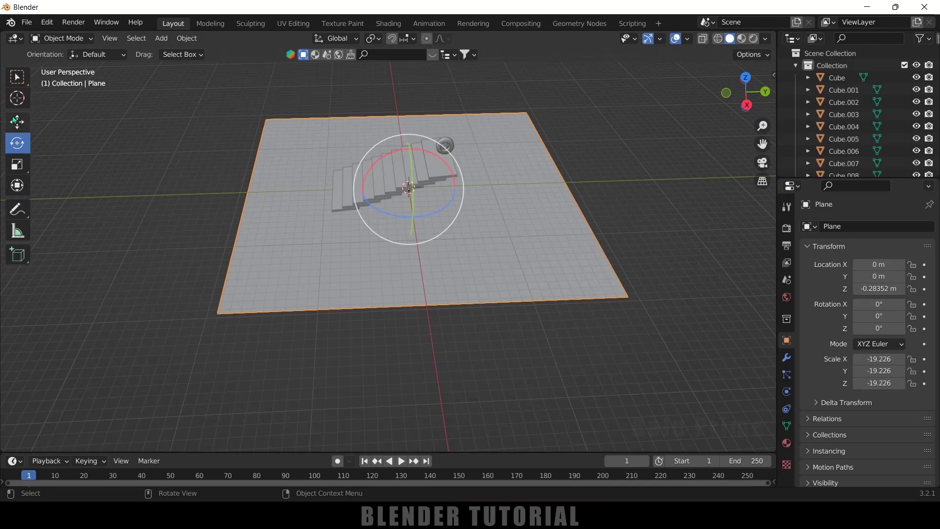
left_click(15, 119)
left_click_drag(454, 194, 359, 188)
scroll(259, 256, "up", 4)
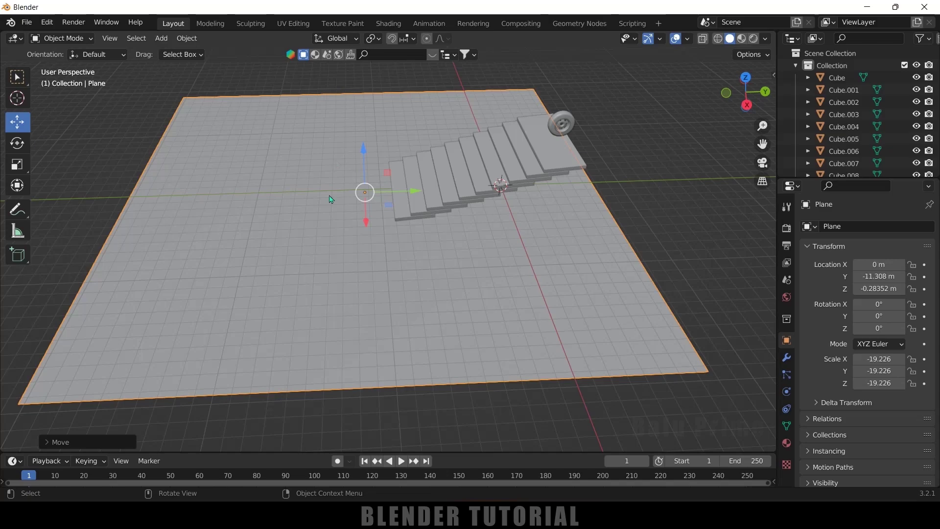
left_click(25, 26)
Step: Import the destroyed_bus_01 scene.gltf model
mouse_move(56, 188)
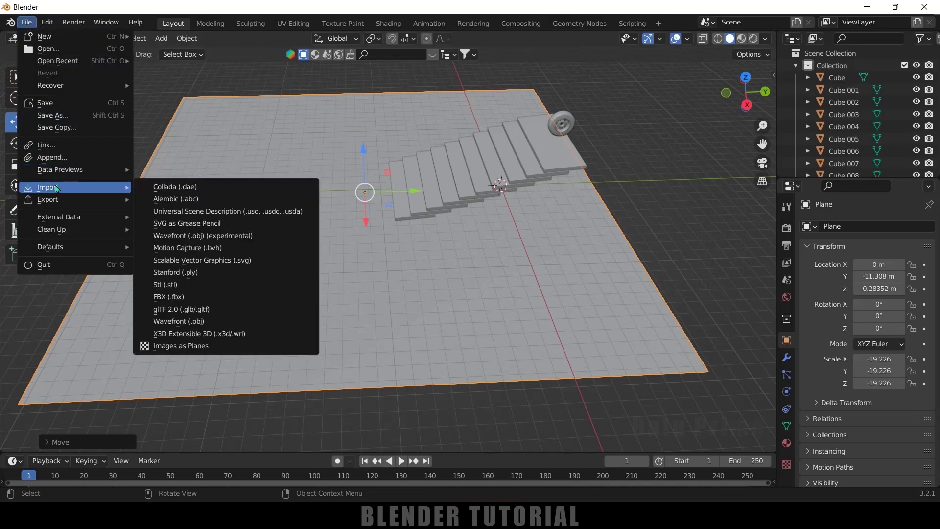
left_click(169, 314)
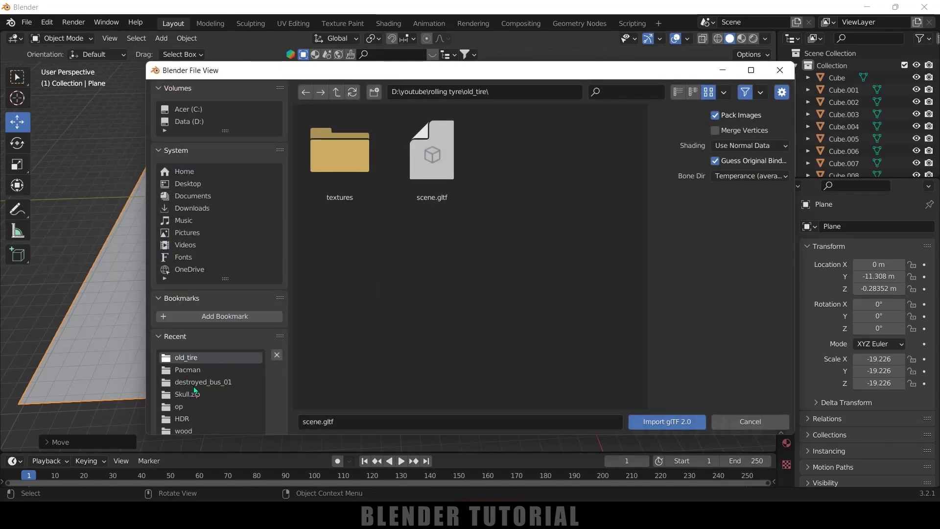
left_click(194, 383)
left_click(433, 184)
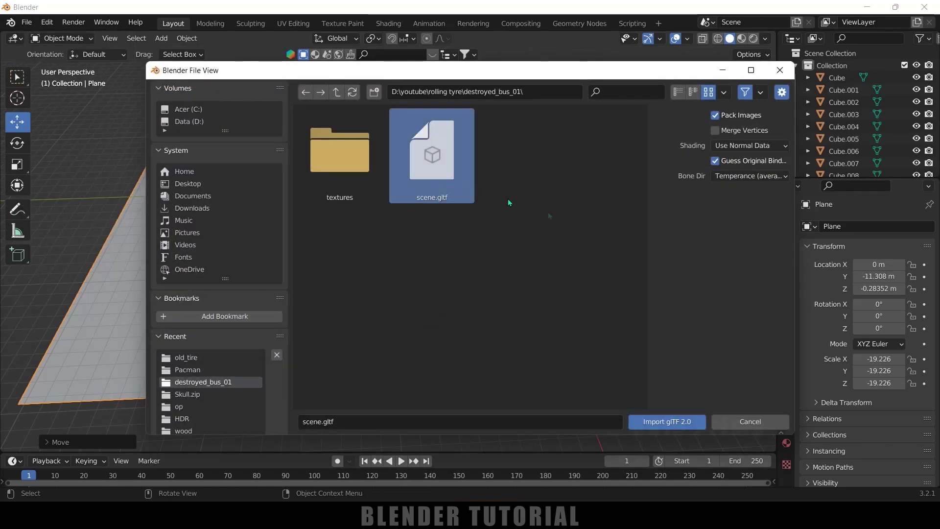
left_click(681, 422)
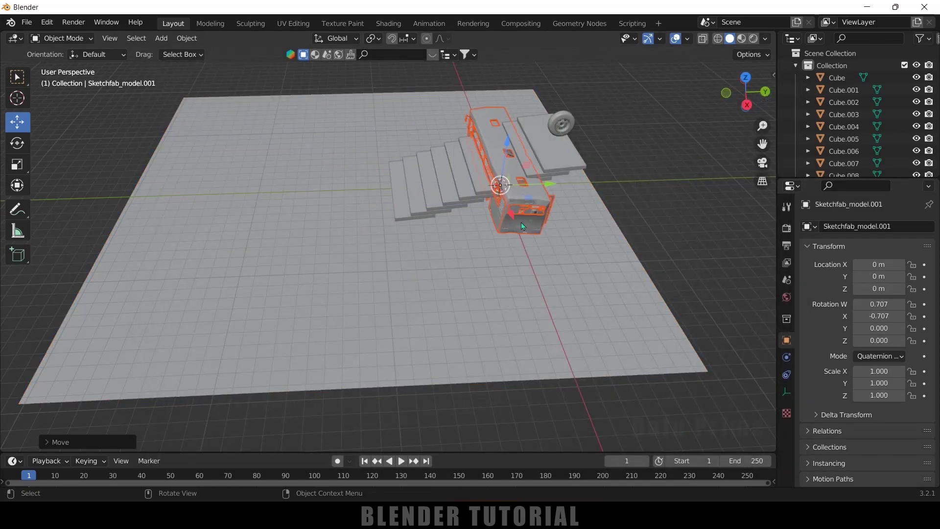
Step: Move the bus to Y -25.653 m, scale it to 1.943 and lower it toward the ground
left_click_drag(558, 190, 247, 198)
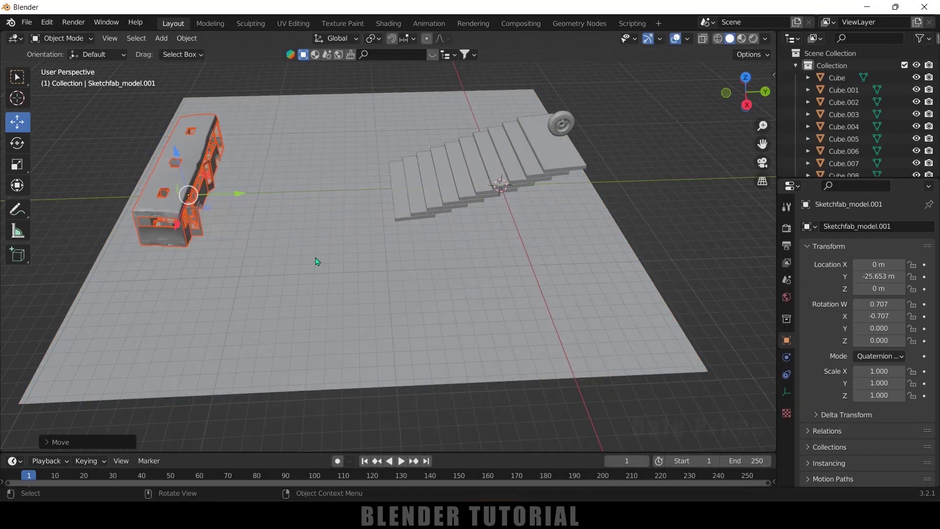
key("s")
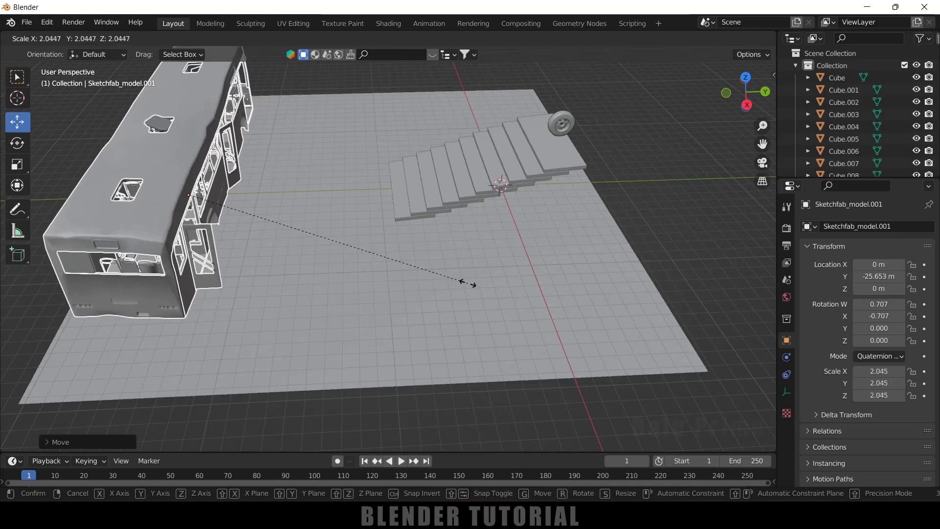
left_click(458, 265)
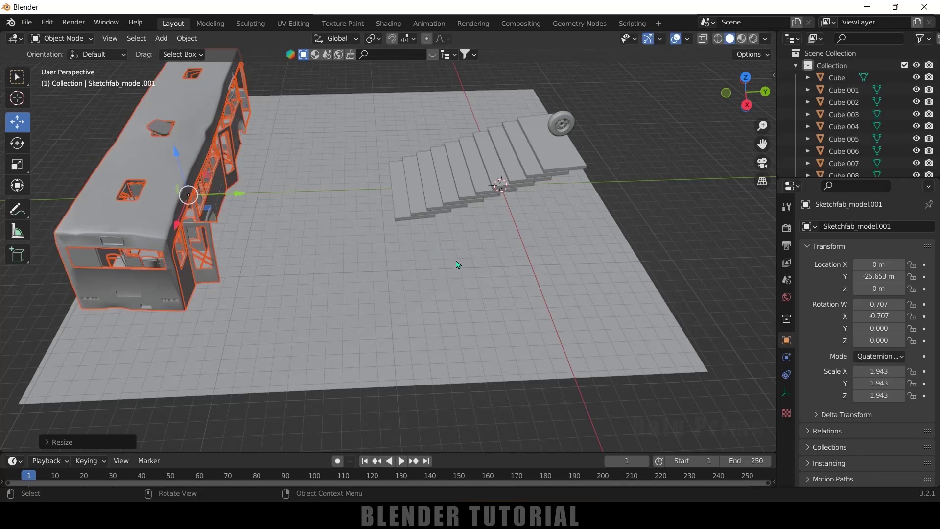
key("KP_3")
key("KP_Decimal")
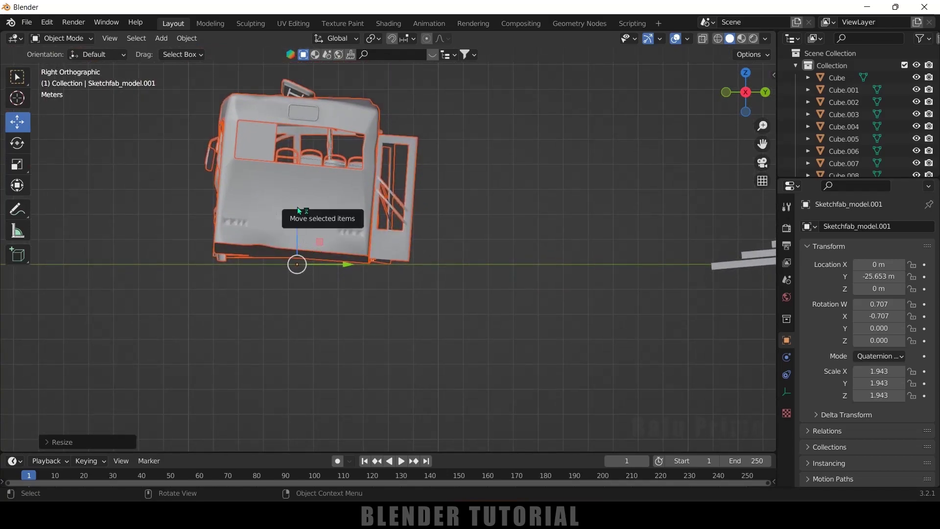
left_click_drag(300, 212, 292, 211)
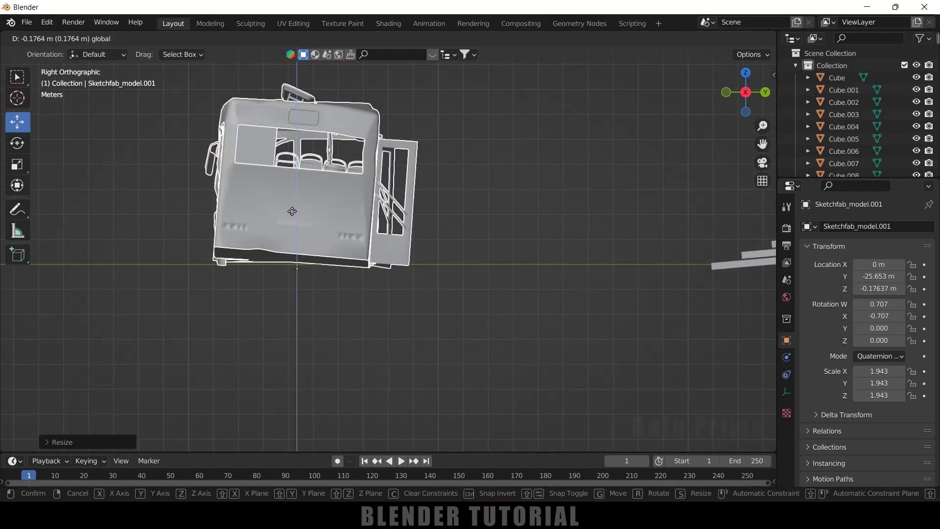
Step: Settle the bus on the ground and select its body and interior parts
left_click_drag(292, 211, 292, 212)
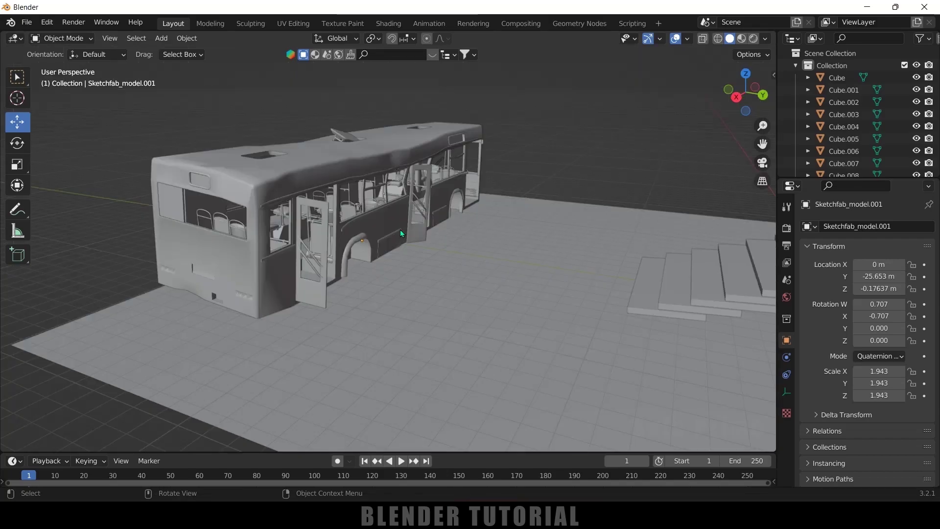
left_click(401, 230)
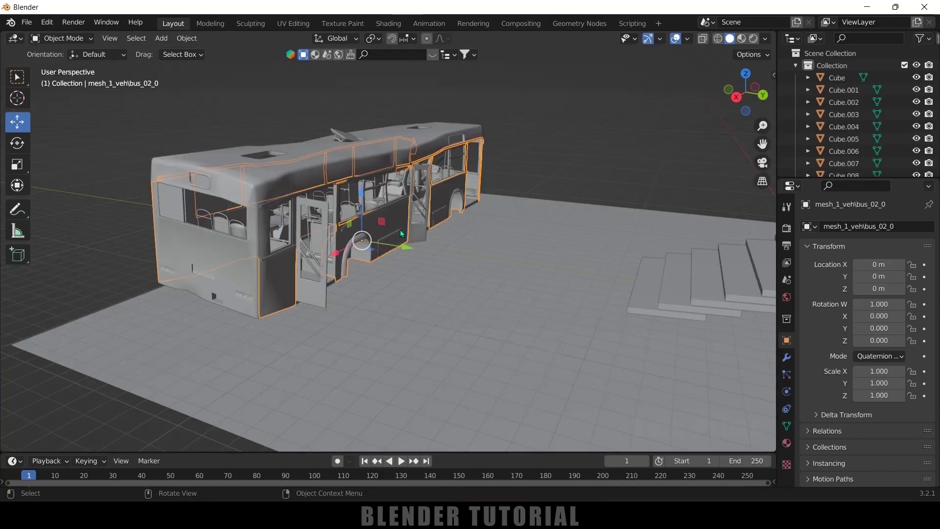
left_click(235, 250)
left_click(695, 161)
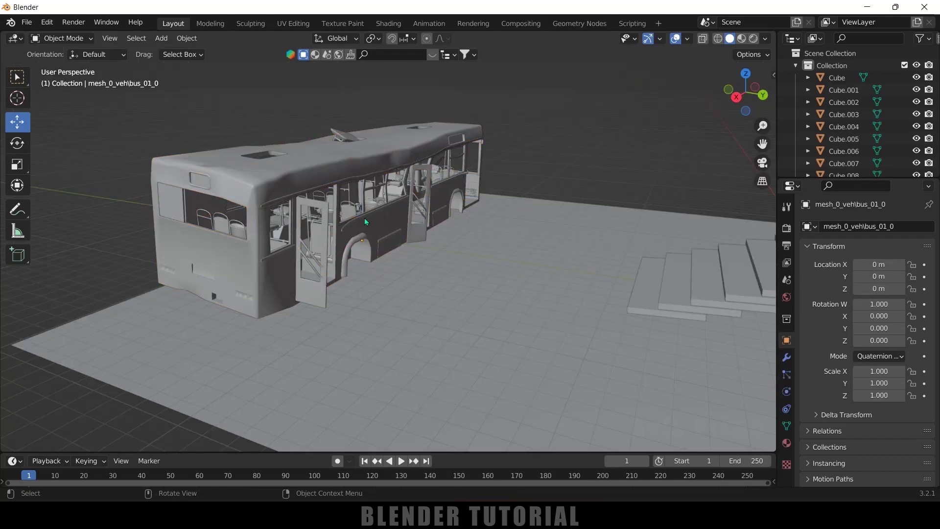
left_click(379, 225)
left_click(198, 237, "shift")
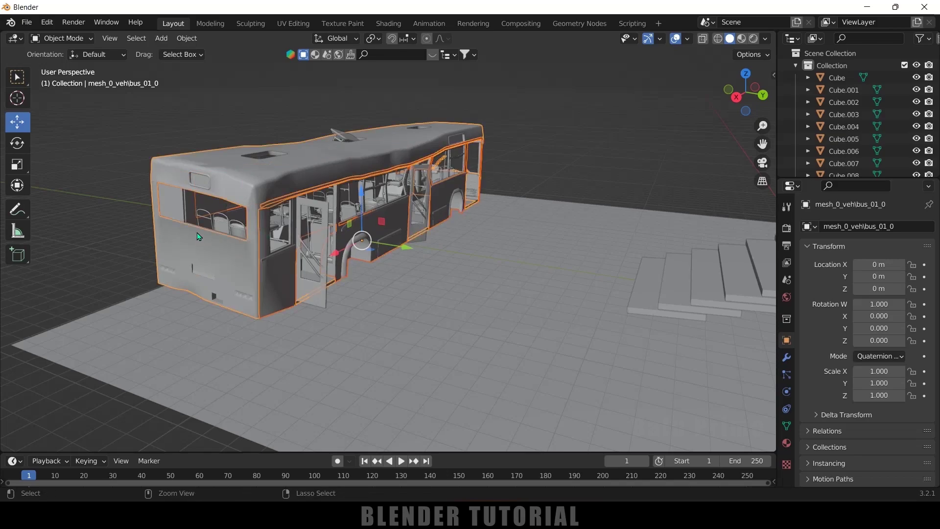
left_click(198, 237)
Step: Join the tire and hub into one wheel object, then deselect everything
left_click(370, 252)
key("KP_Decimal")
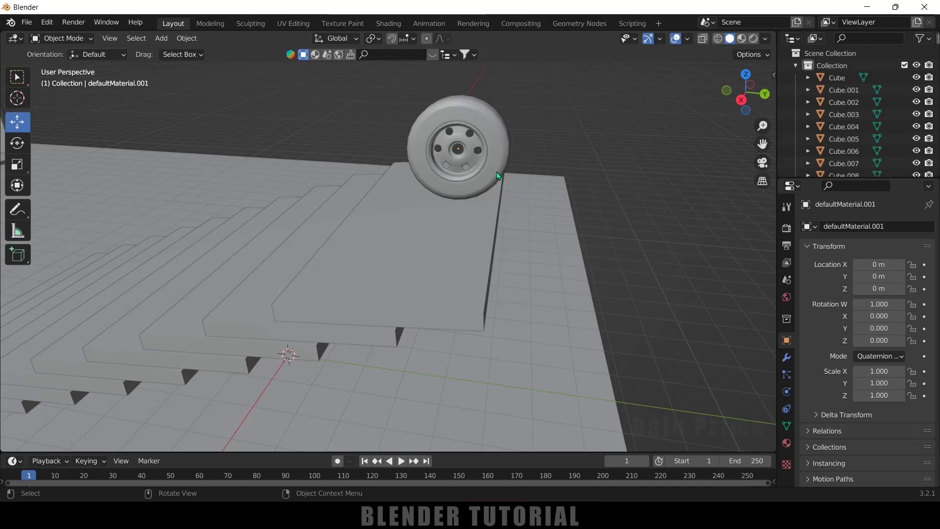
left_click(495, 177)
left_click(449, 181, "shift")
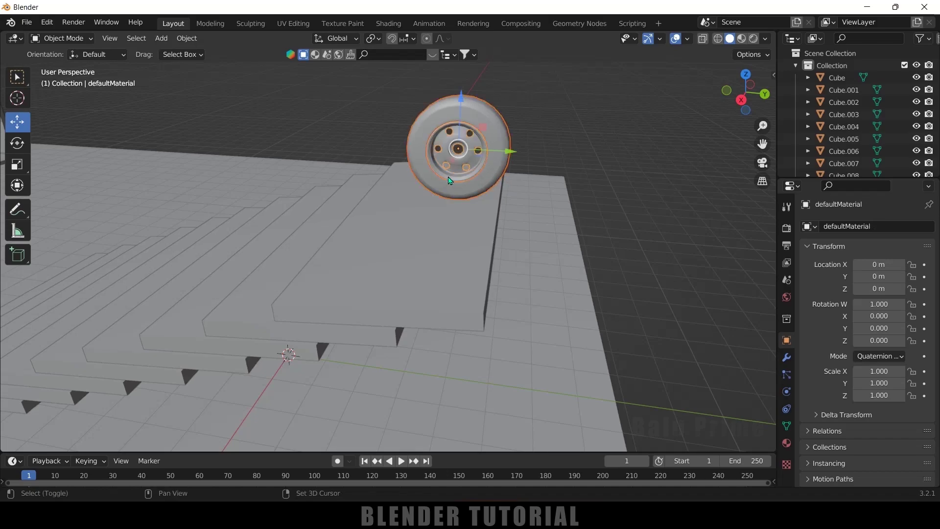
key("ctrl+j")
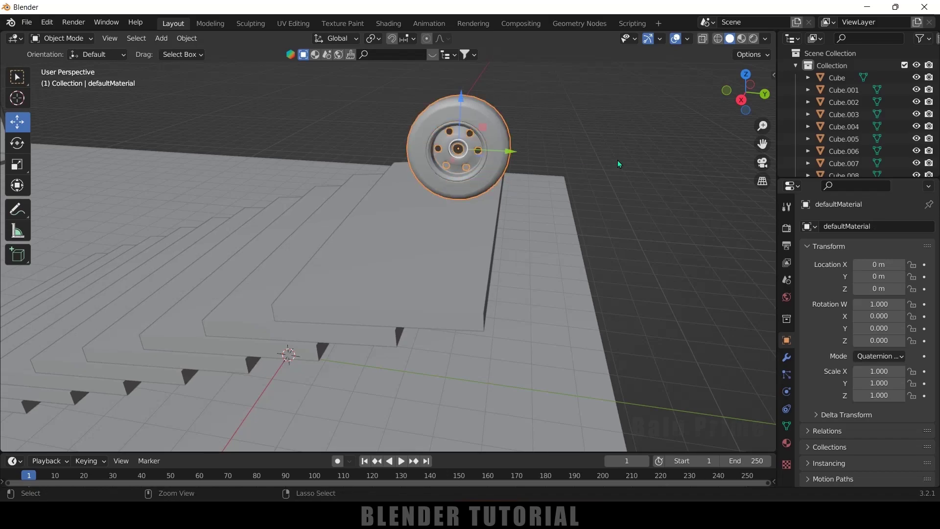
middle_click_drag(597, 159, 434, 313)
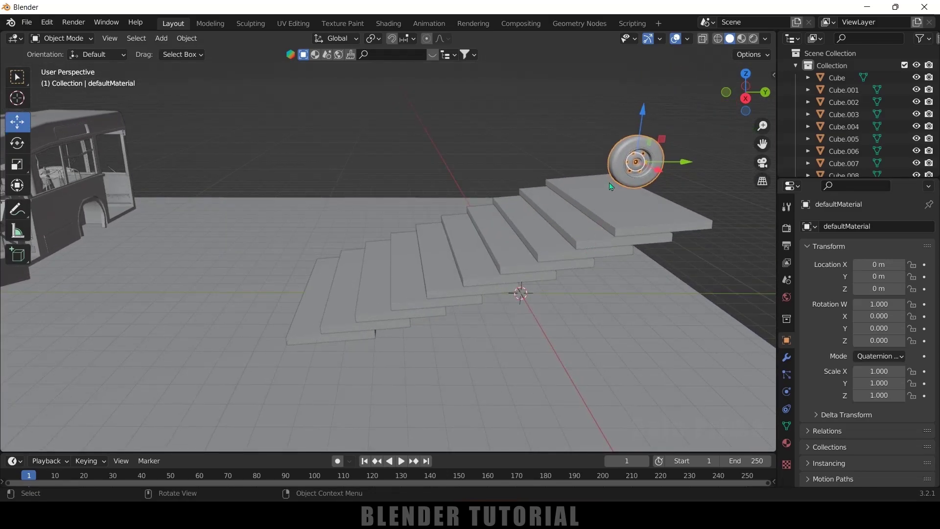
key("alt+a")
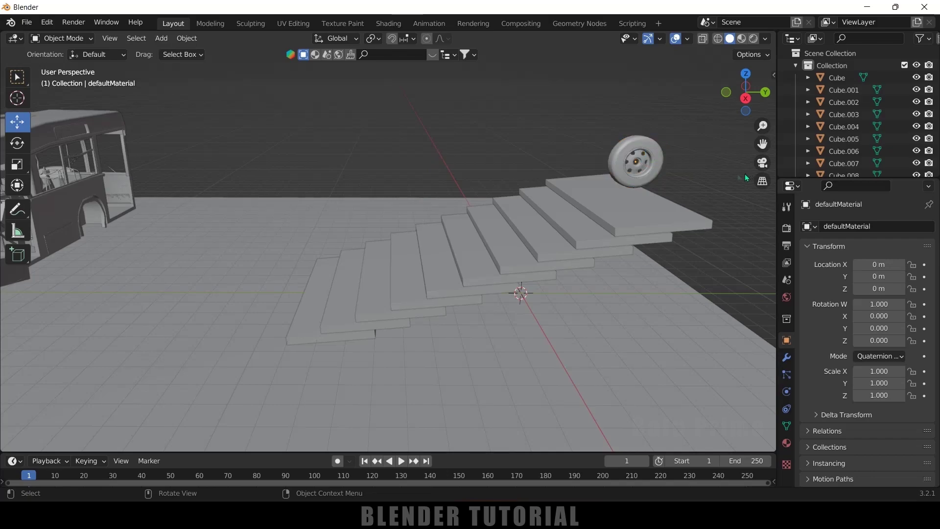
Step: Add an active rigid body to the wheel with 250 kg mass and Cylinder collision shape
left_click(635, 172)
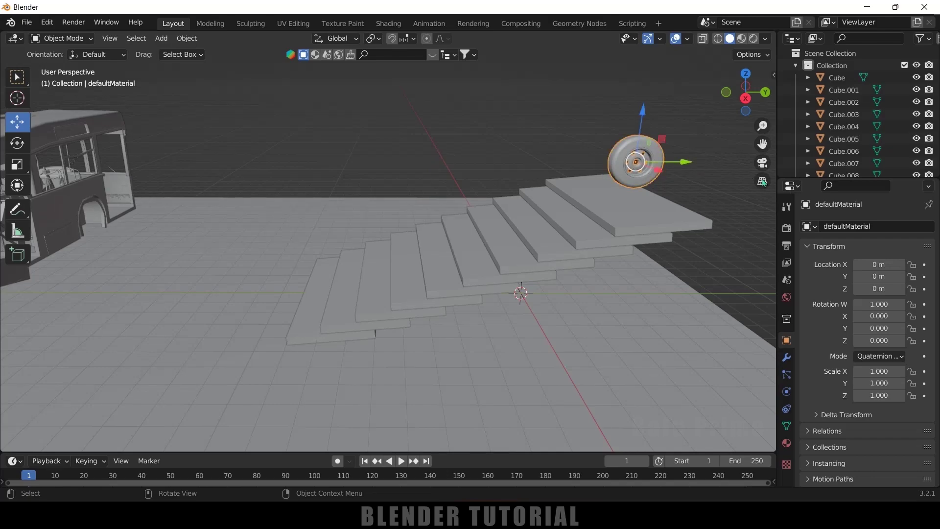
left_click(788, 394)
left_click(864, 308)
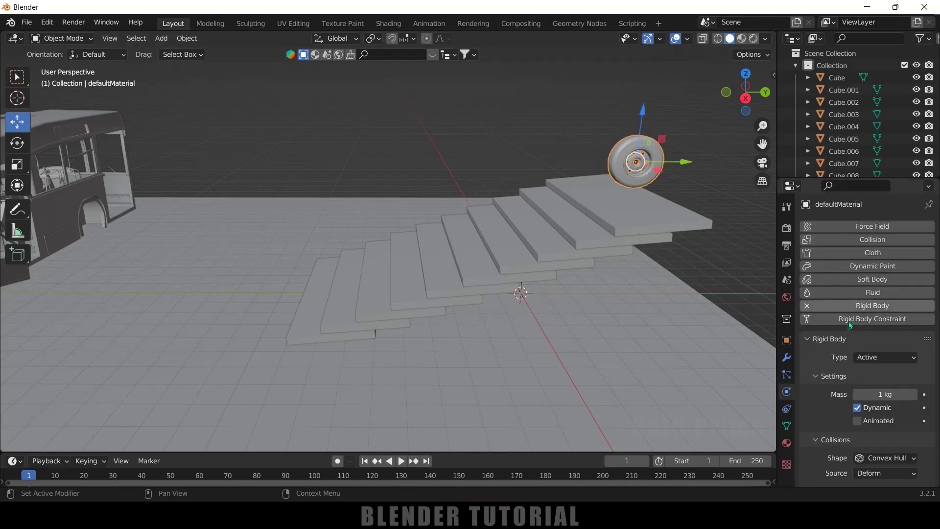
scroll(851, 333, "down", 2)
scroll(877, 336, "down", 2)
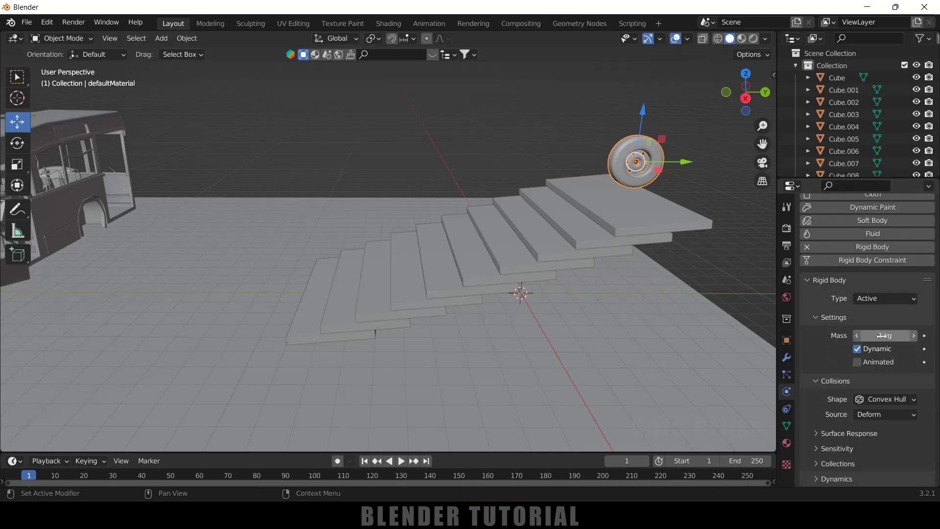
left_click(883, 336)
type("50")
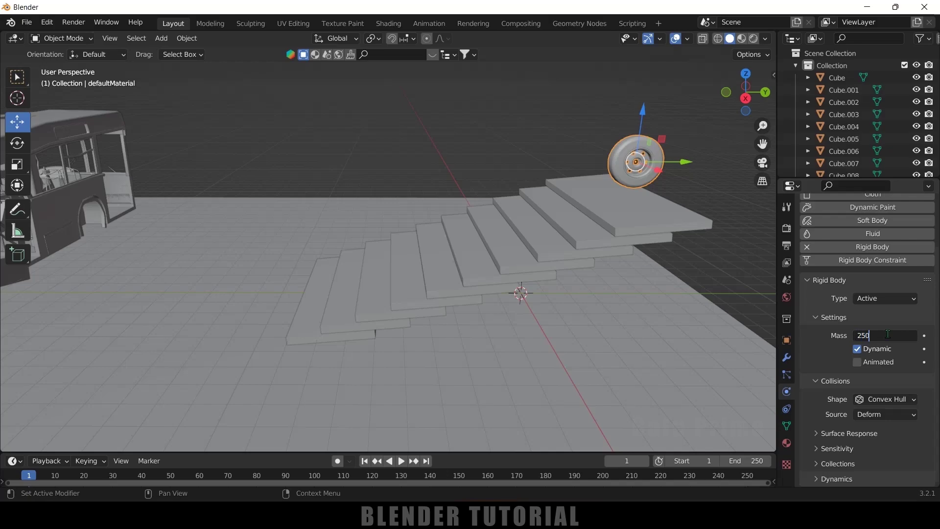
type("250")
key("Return")
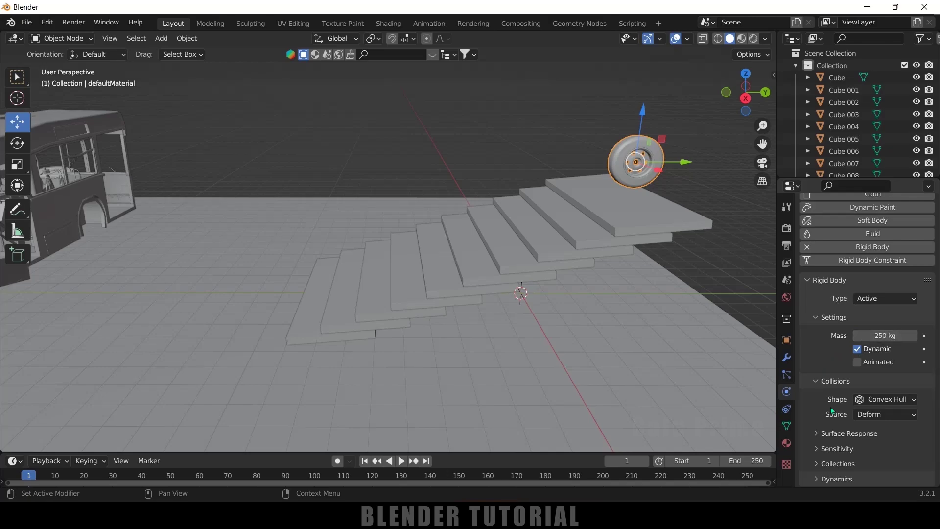
left_click(883, 400)
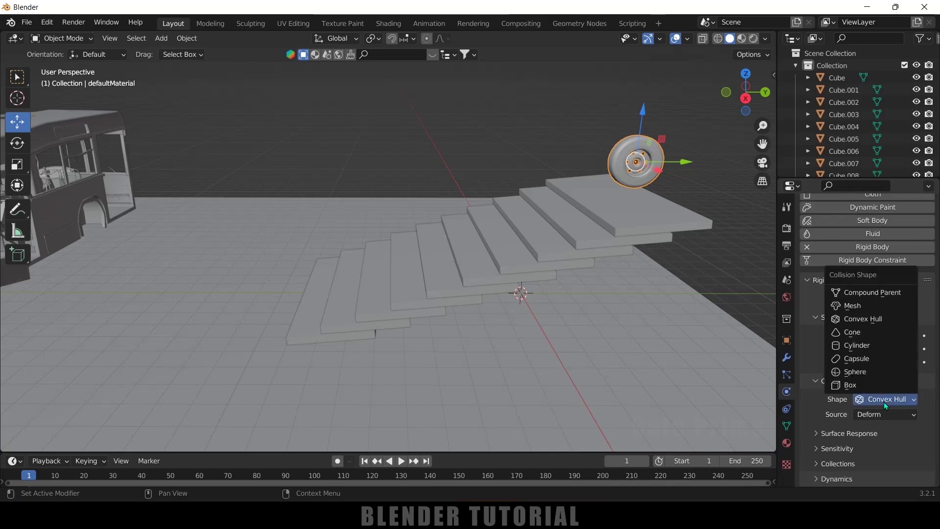
left_click(871, 346)
Step: Play the simulation to watch the wheel fall, then rewind to the first frame
mouse_move(510, 255)
middle_mouse_down()
mouse_move(490, 250)
mouse_move(504, 254)
middle_mouse_up()
left_click(401, 463)
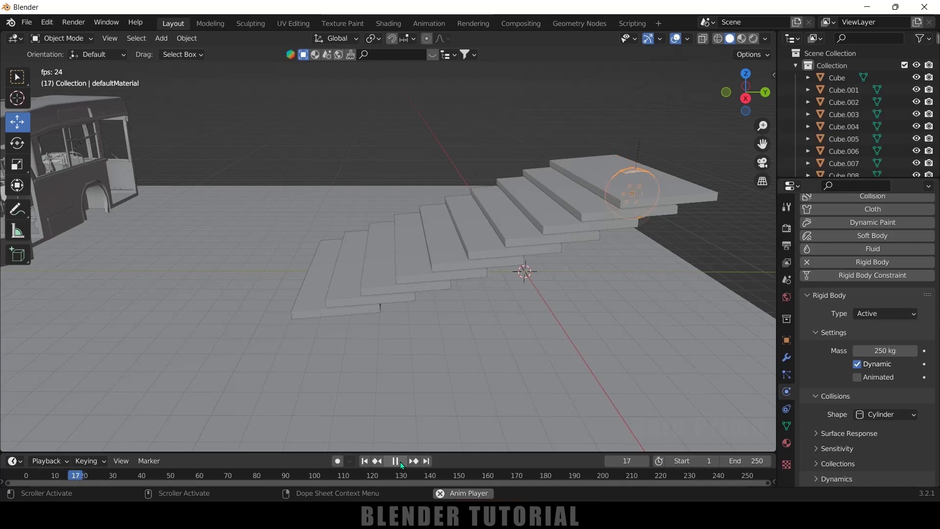
left_click(401, 462)
left_click(376, 463)
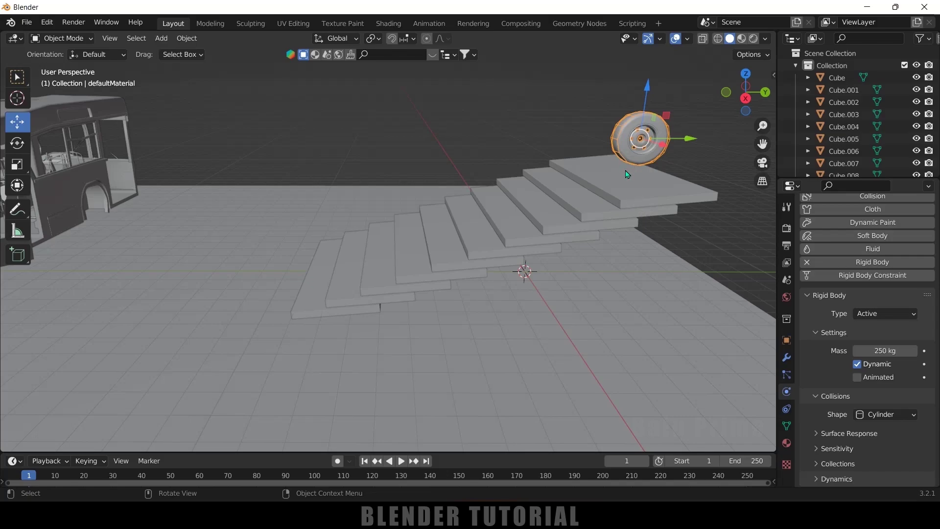
Step: Make the top stair Cube a Passive rigid body and play back to check the wheel lands
left_click(621, 190)
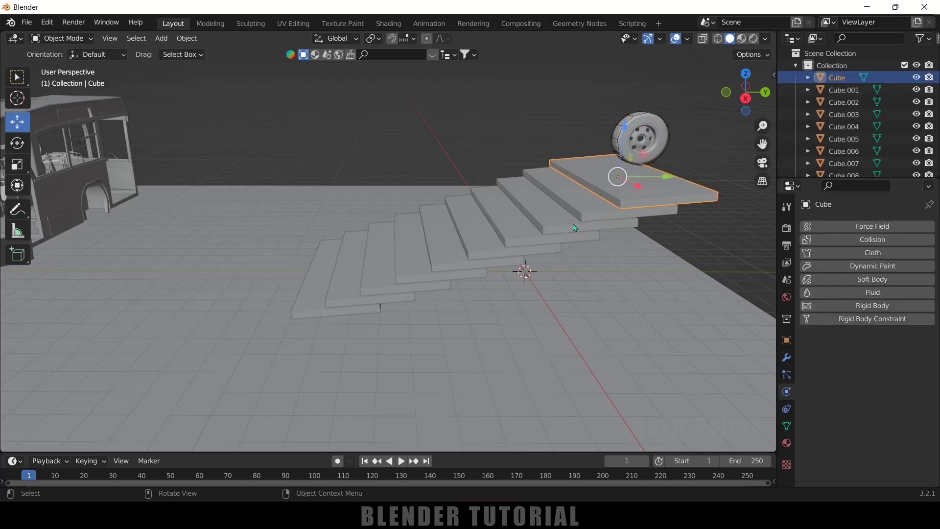
left_click(726, 219)
key("ctrl+z")
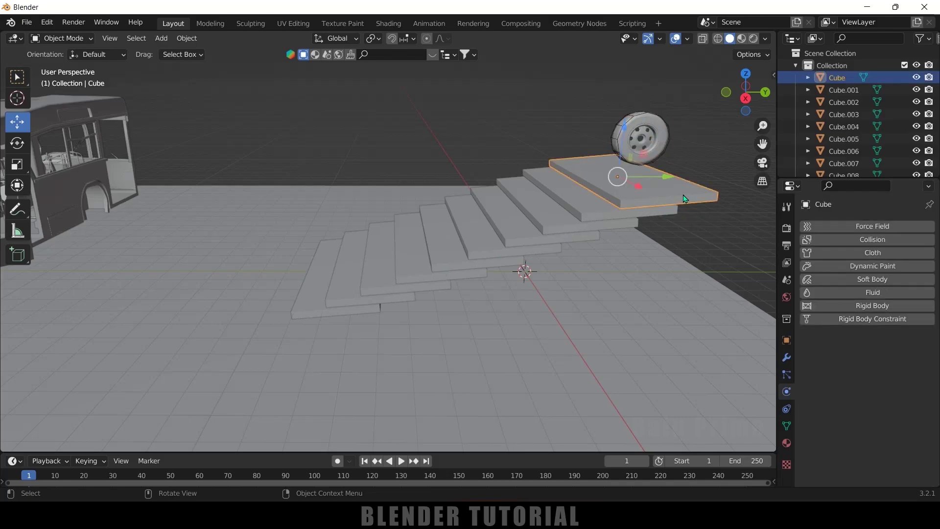
left_click(873, 306)
left_click(876, 357)
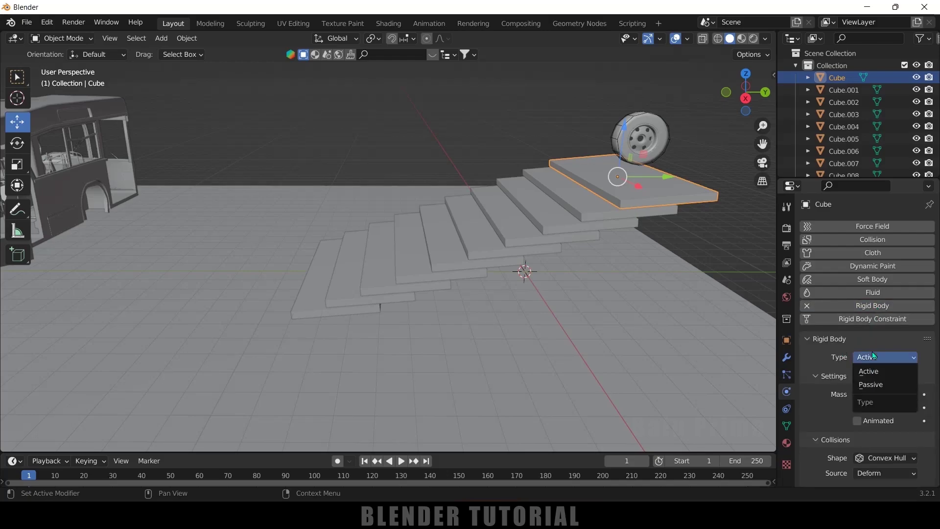
left_click(877, 385)
left_click(403, 464)
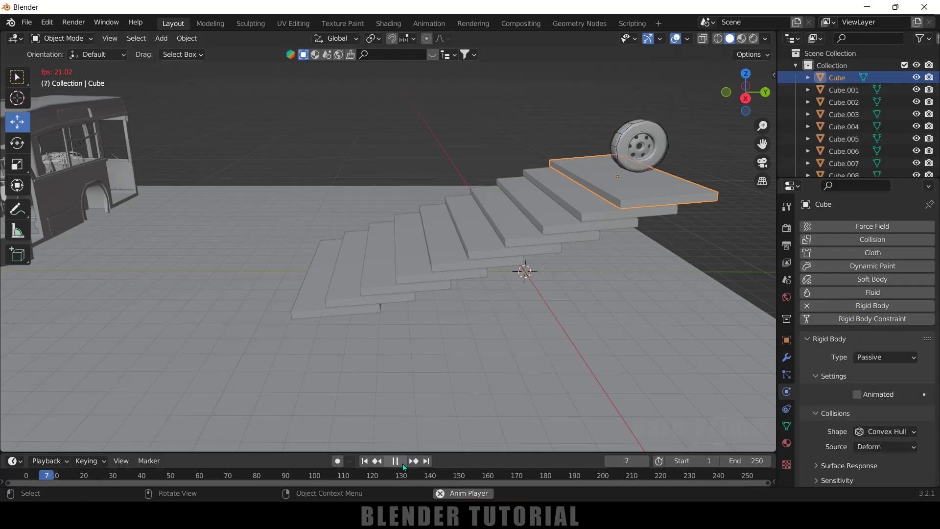
left_click(402, 464)
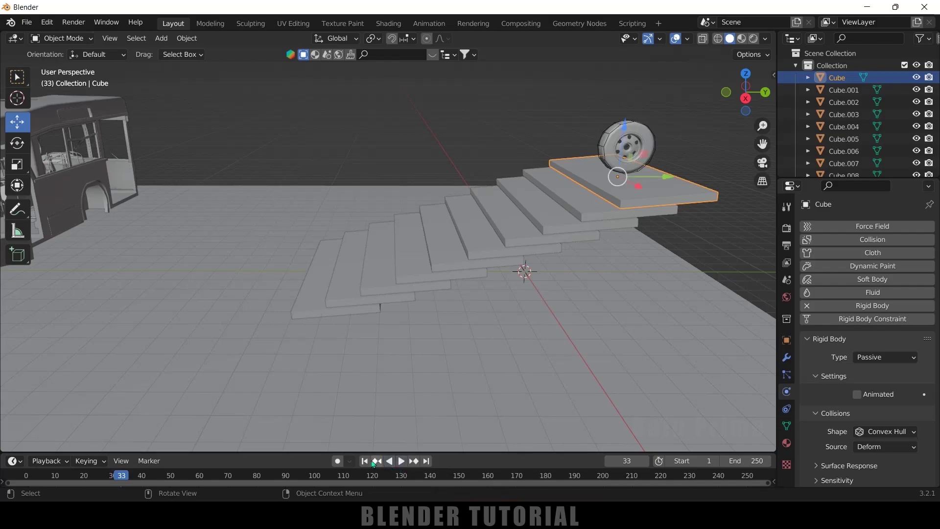
Step: Select all the stair slabs, with the top slab Cube as the active object
left_click(367, 462)
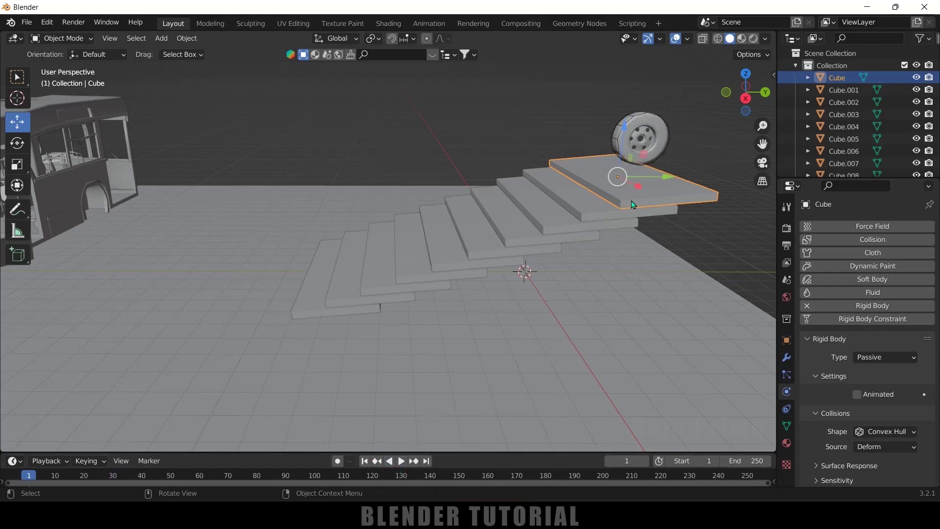
left_click(318, 293)
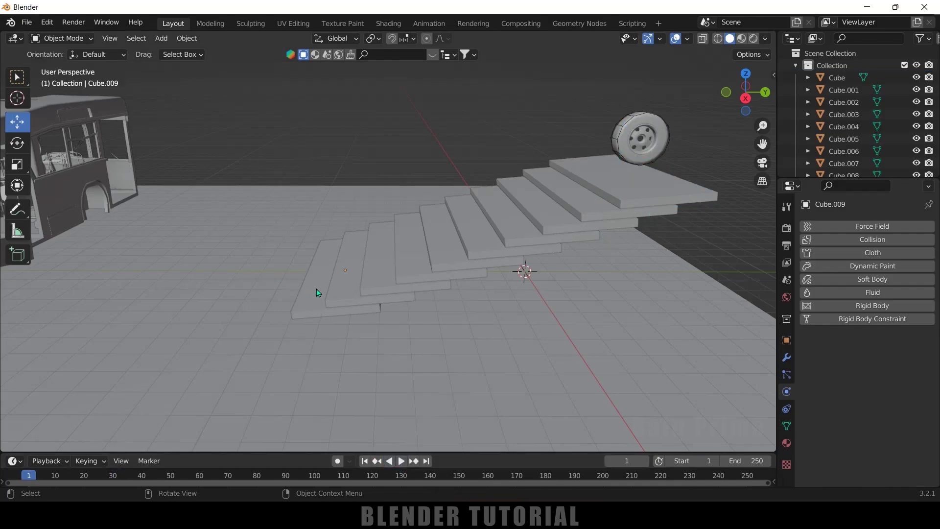
left_click(381, 302, "shift")
left_click(401, 292, "shift")
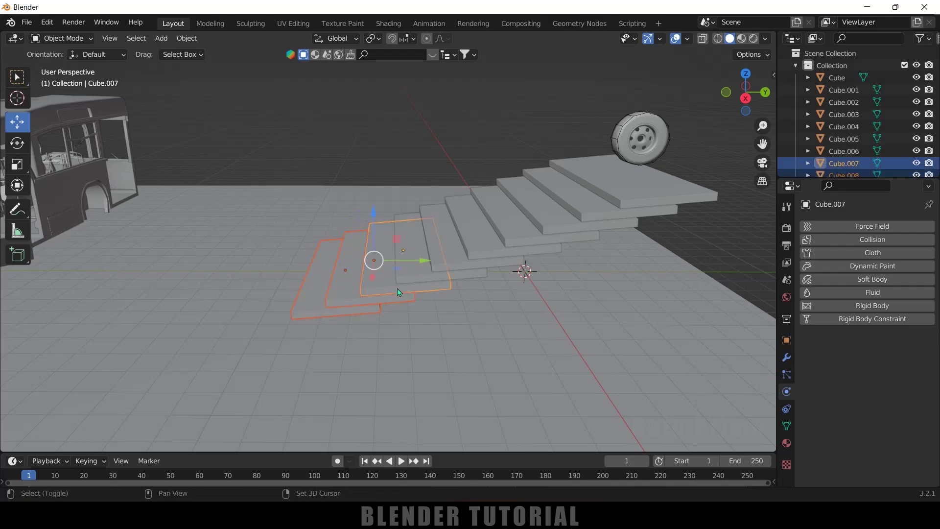
left_click(450, 280, "shift")
left_click(483, 262, "shift")
left_click(517, 243, "shift")
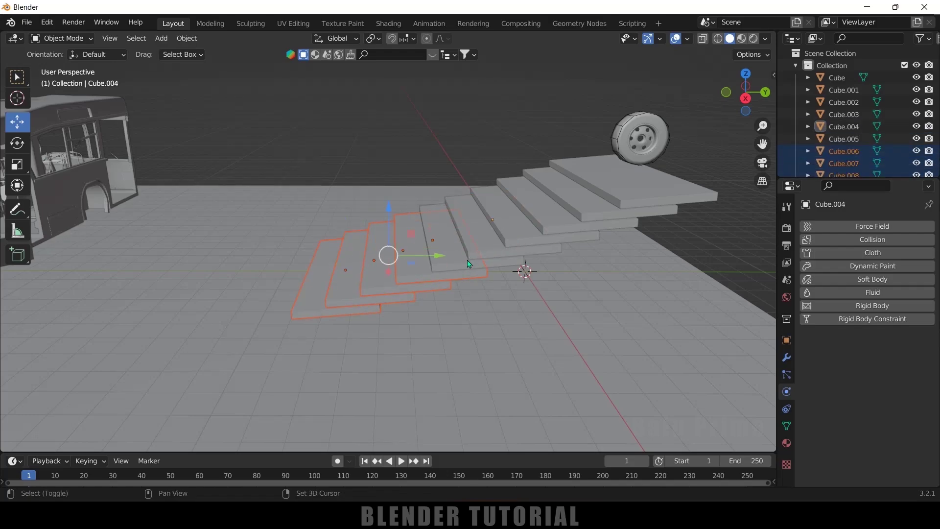
left_click(470, 264, "shift")
left_click(498, 253, "shift")
left_click(519, 239, "shift")
left_click(579, 223, "shift")
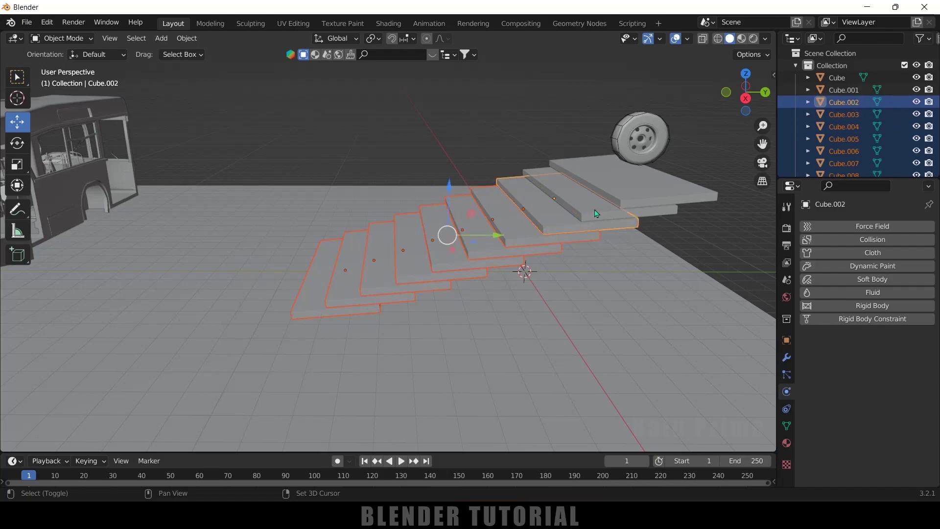
left_click(598, 214, "shift")
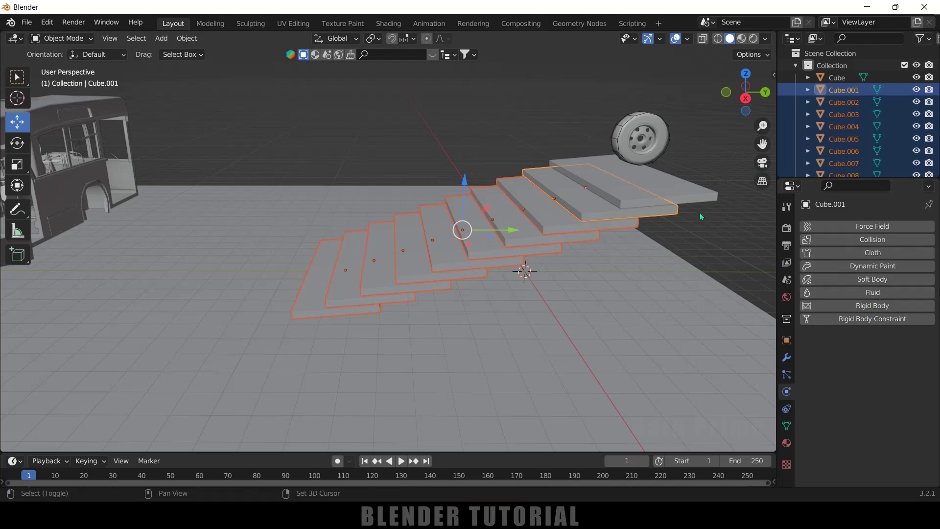
left_click(699, 198, "shift")
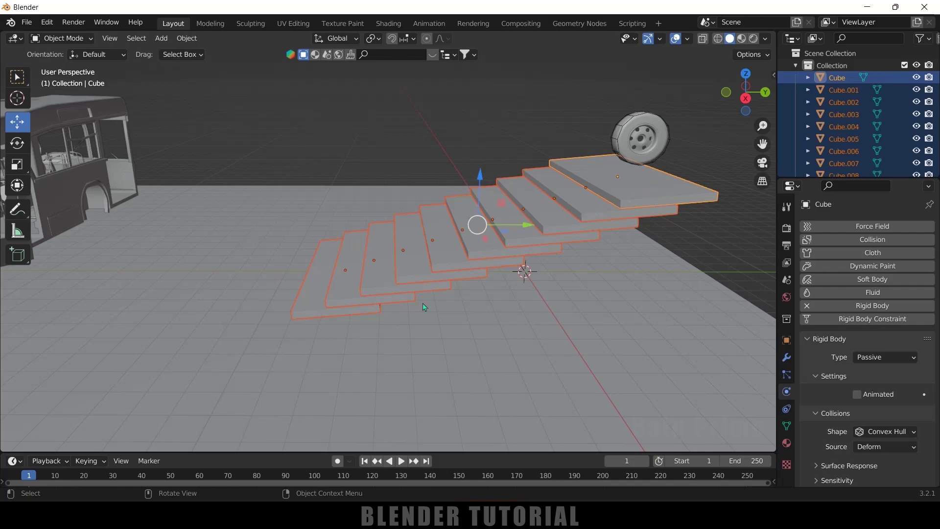
Step: Copy the top slab's passive rigid body settings to all selected steps
left_click(186, 39)
mouse_move(238, 343)
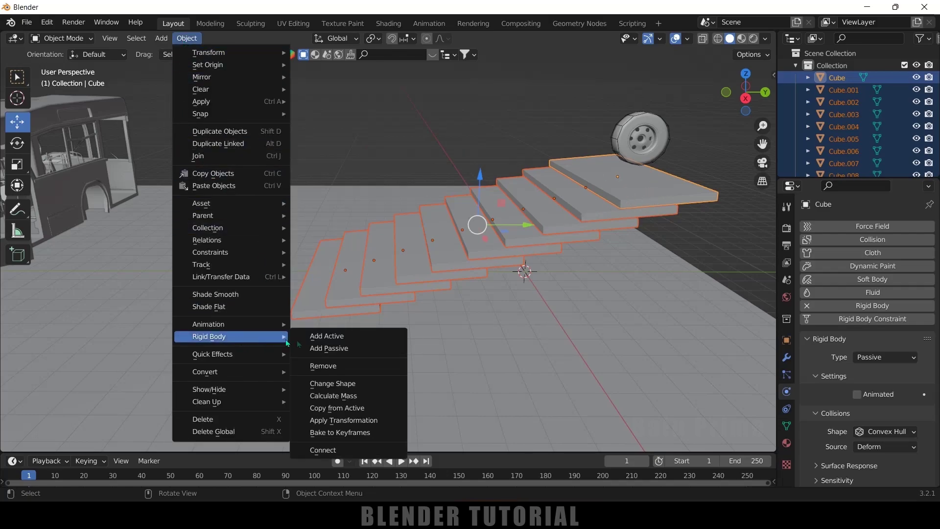
left_click(326, 408)
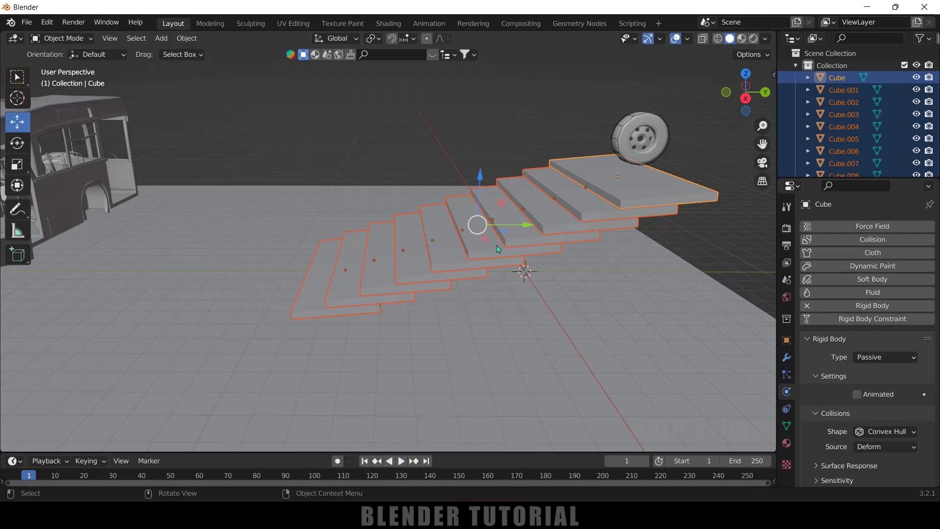
Step: Make the ground plane a Passive rigid body
left_click(210, 311)
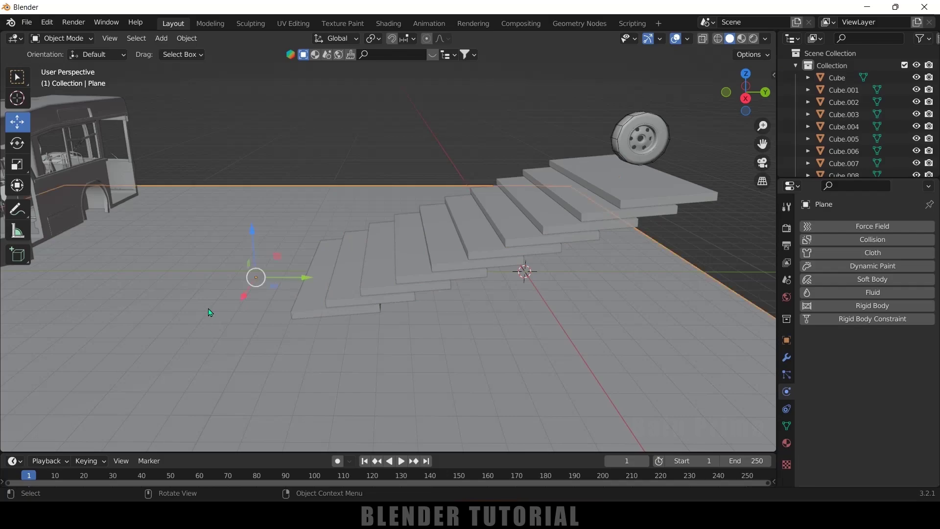
left_click(872, 305)
left_click(876, 357)
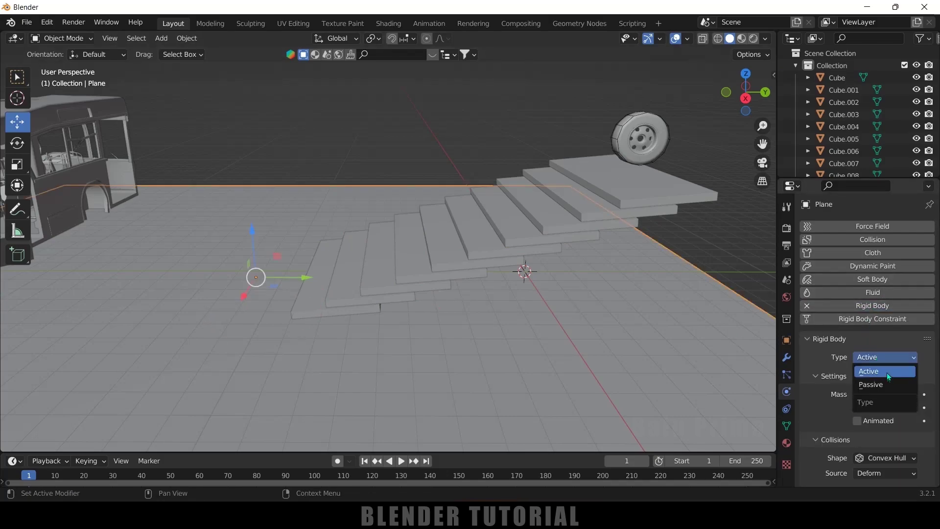
left_click(884, 386)
scroll(291, 326, "down", 5)
Step: Move the bus along Y, then test-play the tire rolling off the stairs toward it
left_click(235, 215)
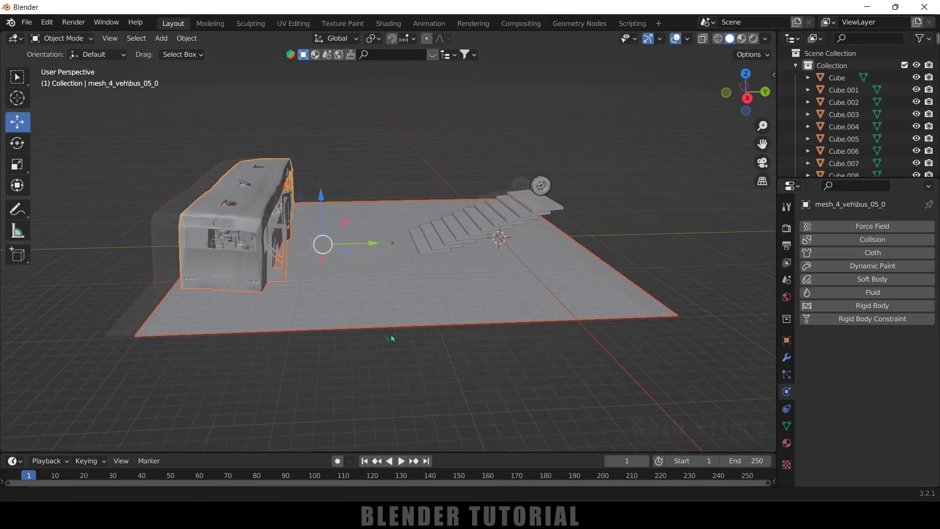
middle_click_drag(391, 334, 207, 271)
left_click_drag(257, 248, 308, 252)
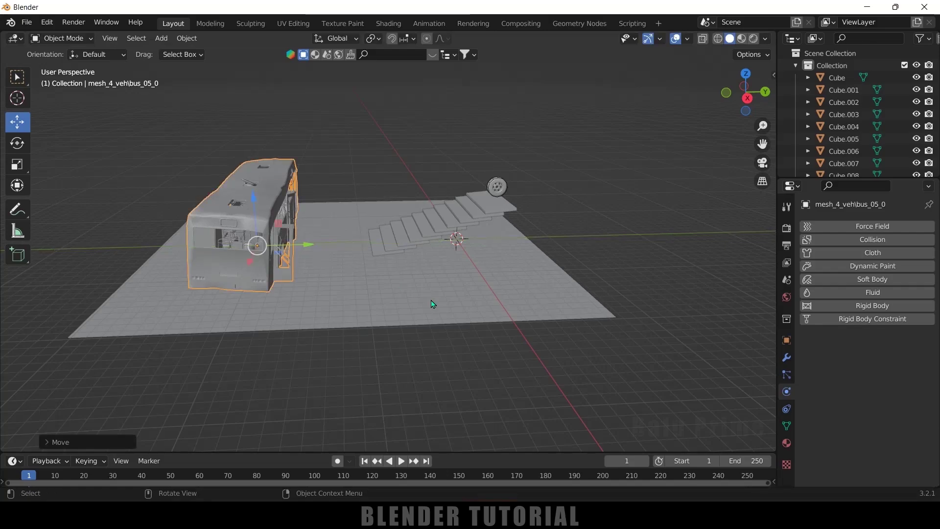
scroll(466, 307, "up", 3)
left_click(390, 159)
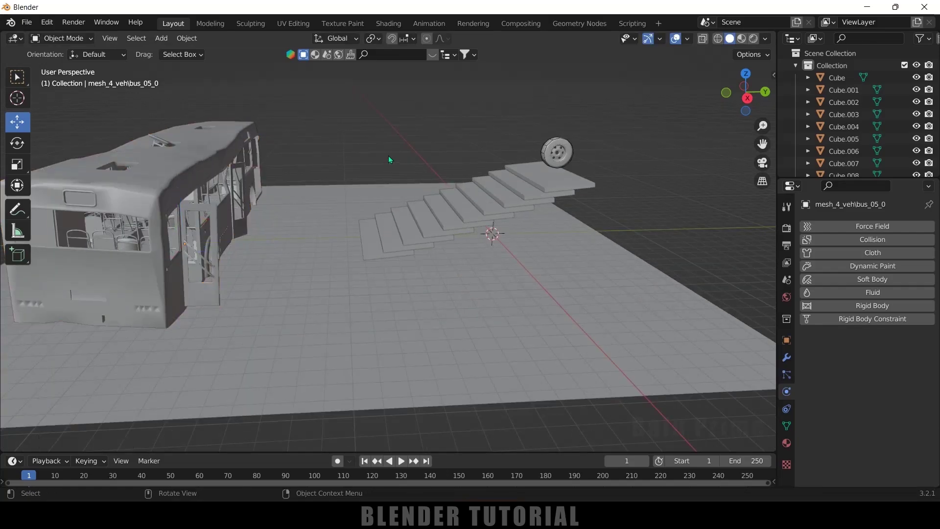
left_click(403, 461)
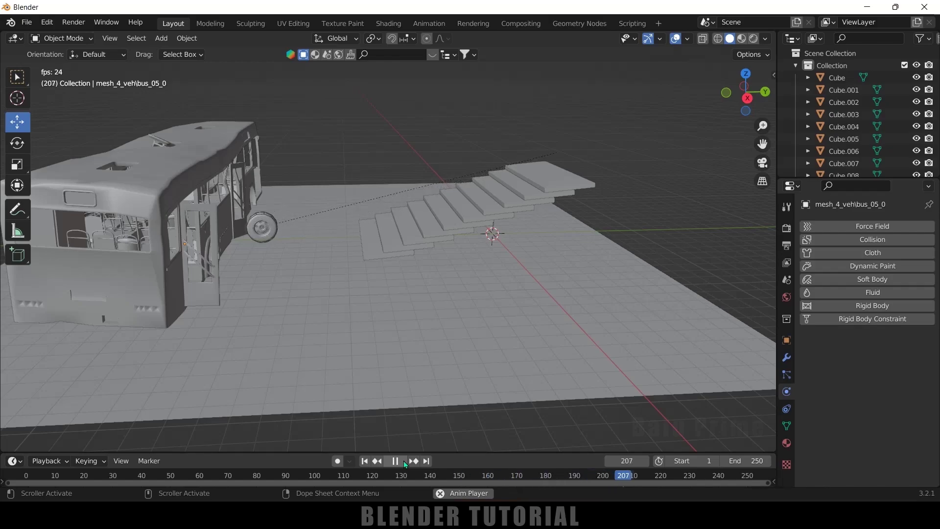
left_click(403, 461)
Step: Rewind to frame 1 and move the bus further along the Y axis
left_click(365, 460)
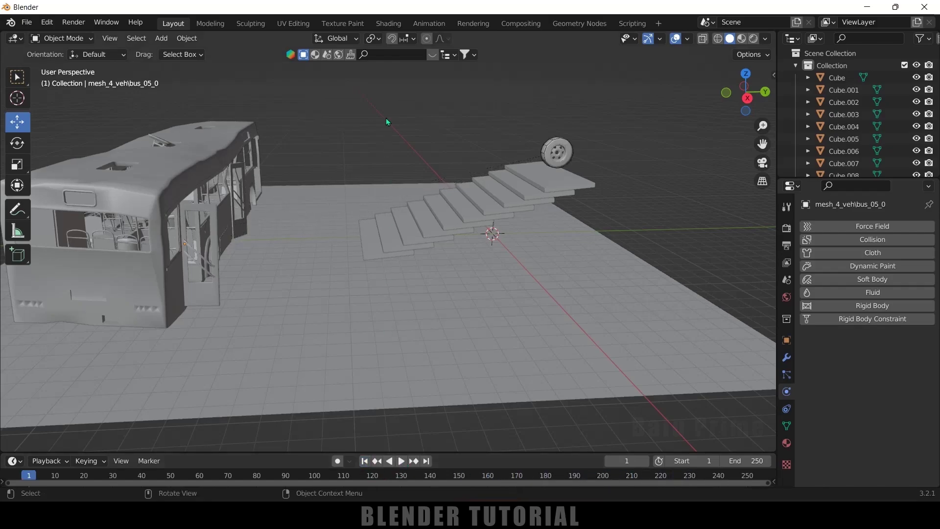
middle_click_drag(386, 119, 481, 292)
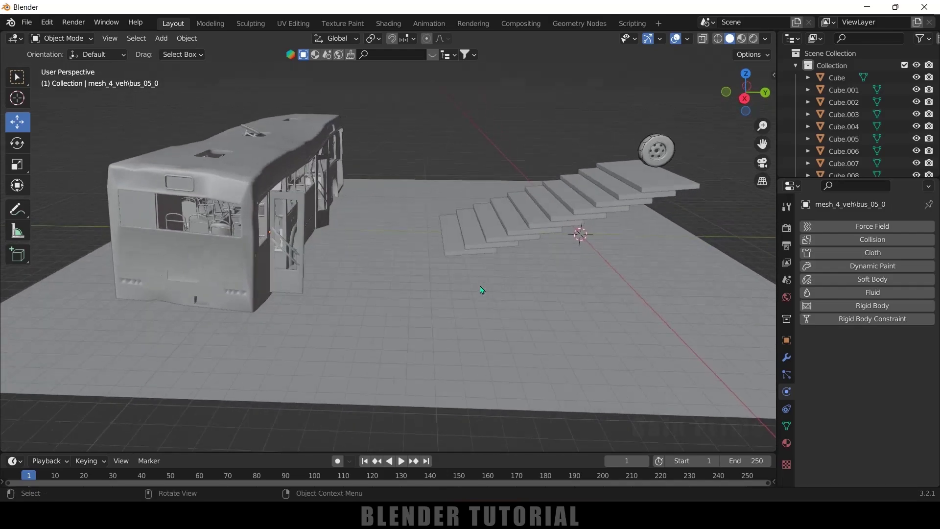
left_click(288, 196)
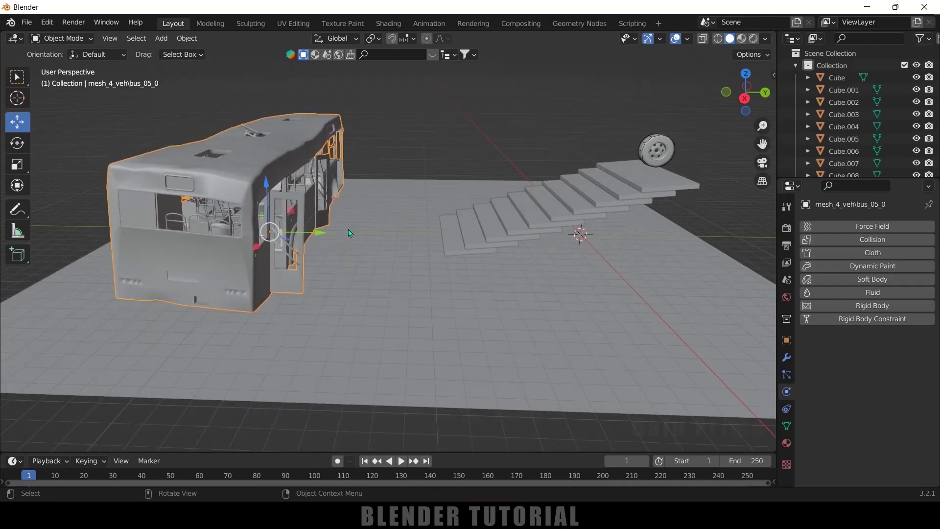
left_click_drag(325, 236, 367, 235)
left_click(318, 186)
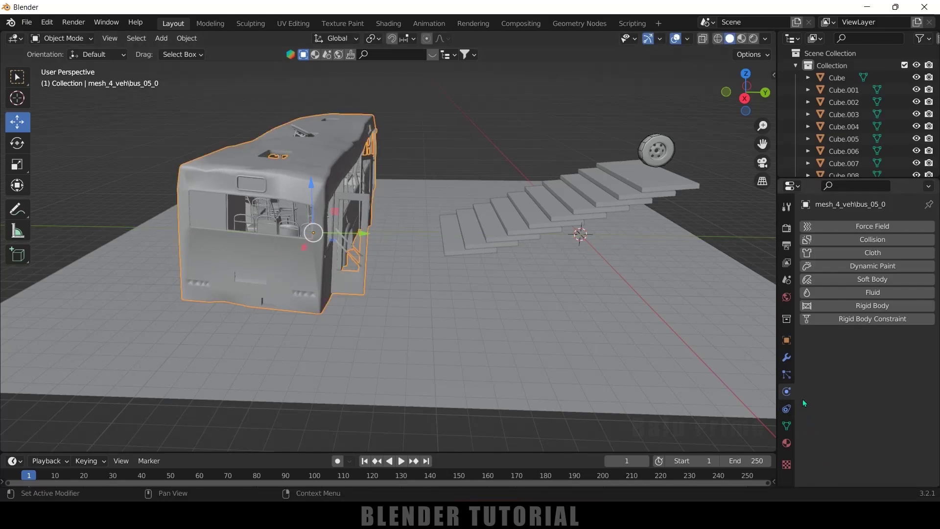
Step: Add Rigid Body physics to the bus with Type set to Passive
left_click(872, 305)
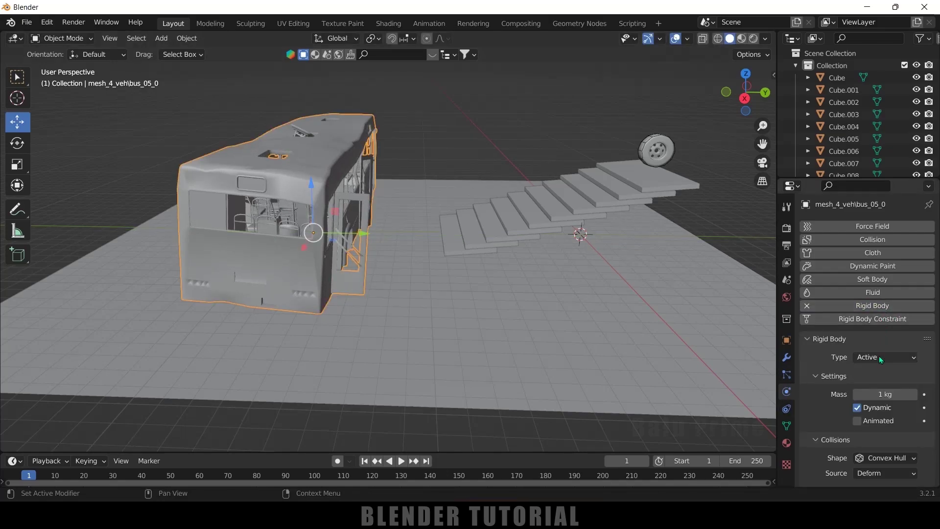
left_click(880, 356)
left_click(886, 387)
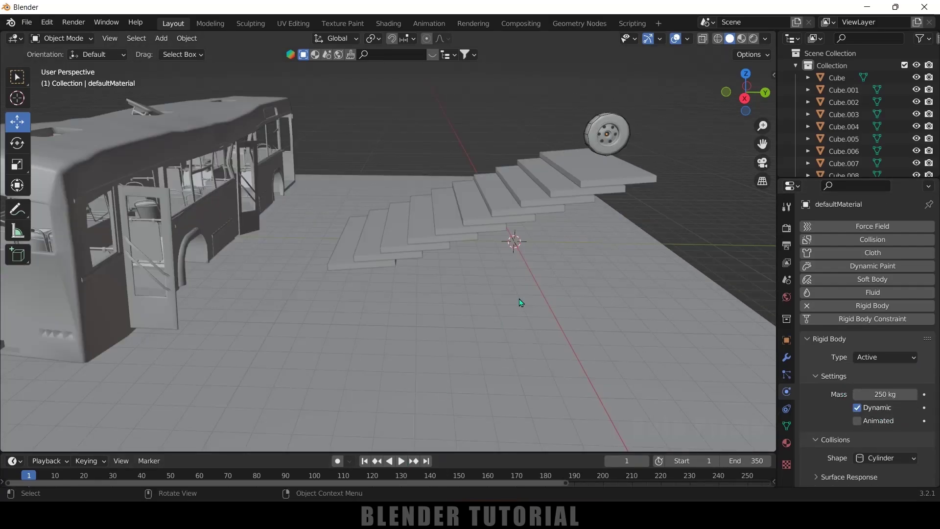
scroll(521, 313, "down", 3)
scroll(522, 313, "up", 5)
Step: Replay the simulation so the tire rolls down and stops against the bus by frame 231
middle_click_drag(522, 314, 529, 320, "shift")
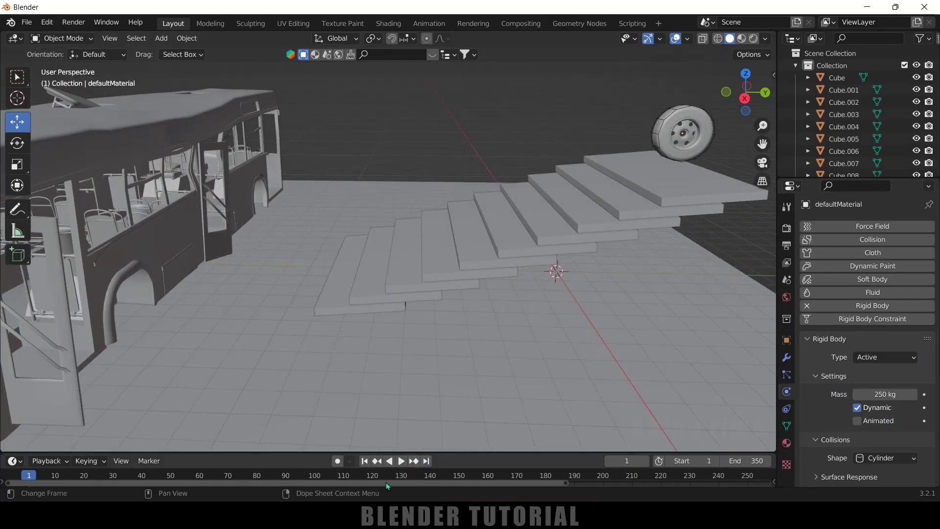
left_click(399, 463)
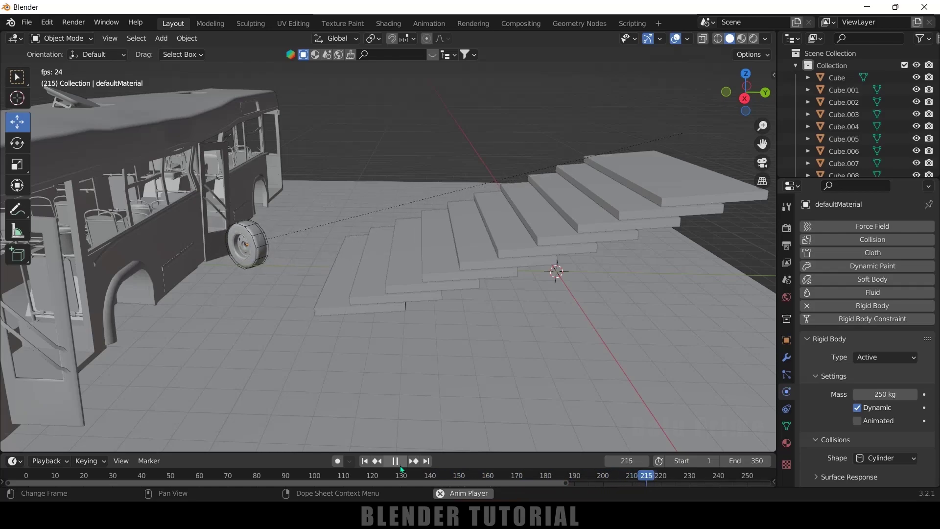
left_click(397, 462)
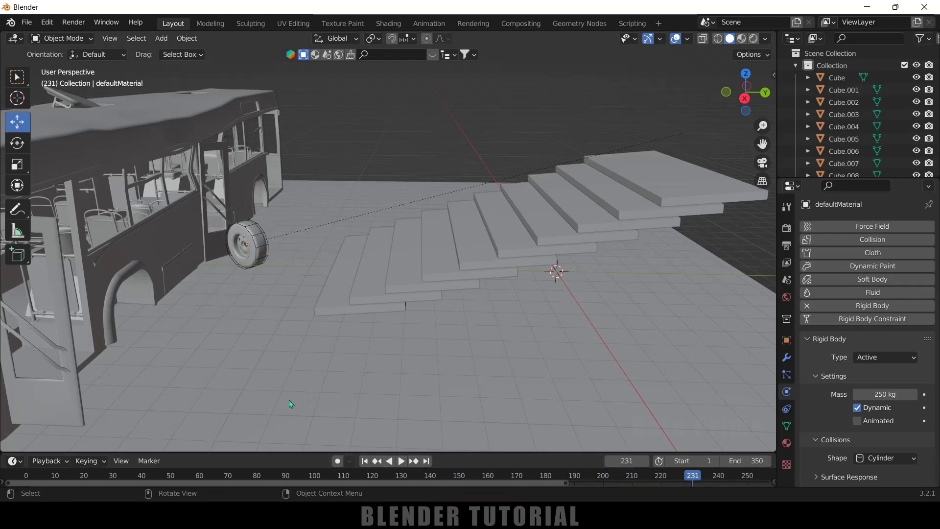
Step: From frame 1, tilt the tire -11.48° about Y and replay the simulation to frame 280
left_click(364, 461)
left_click(685, 130)
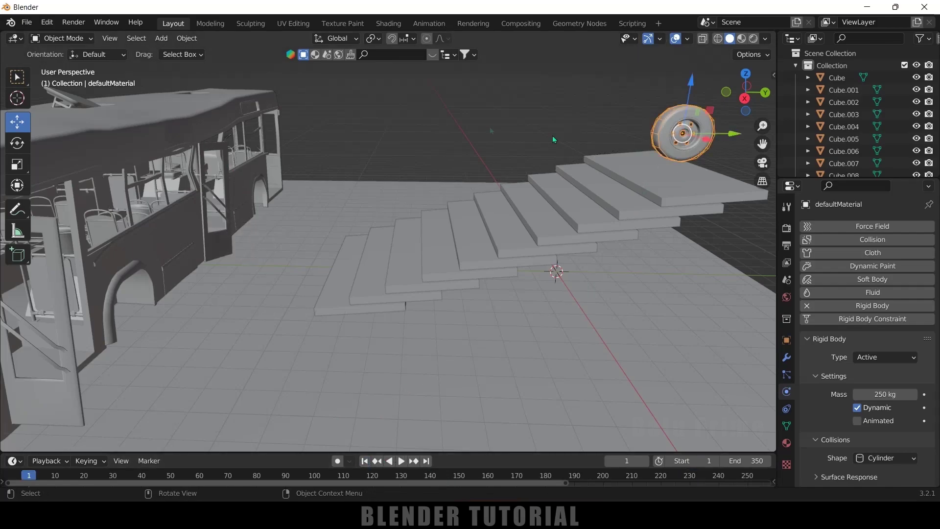
left_click(18, 142)
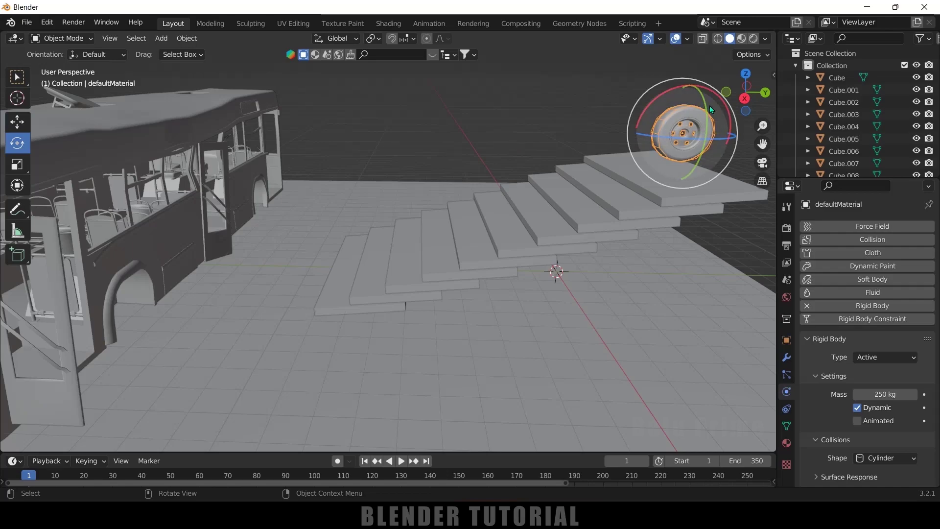
left_click_drag(710, 109, 703, 90)
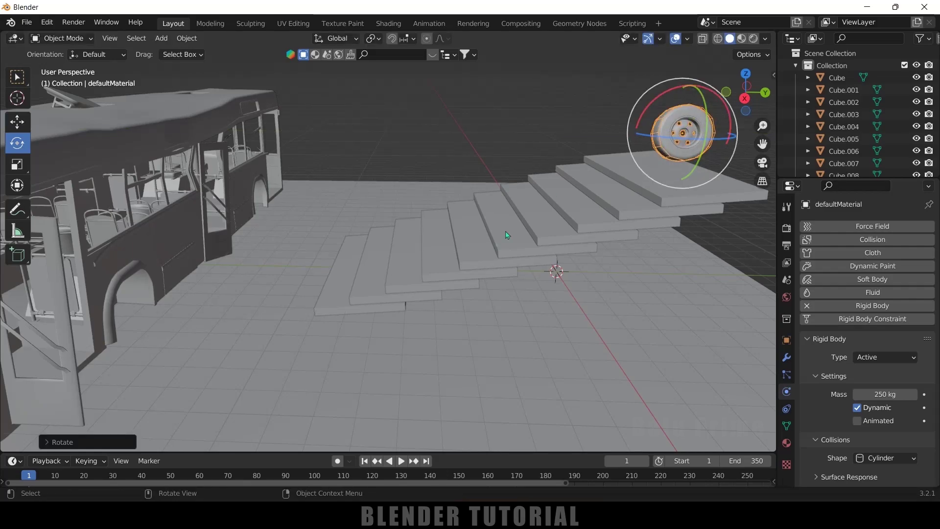
left_click(401, 461)
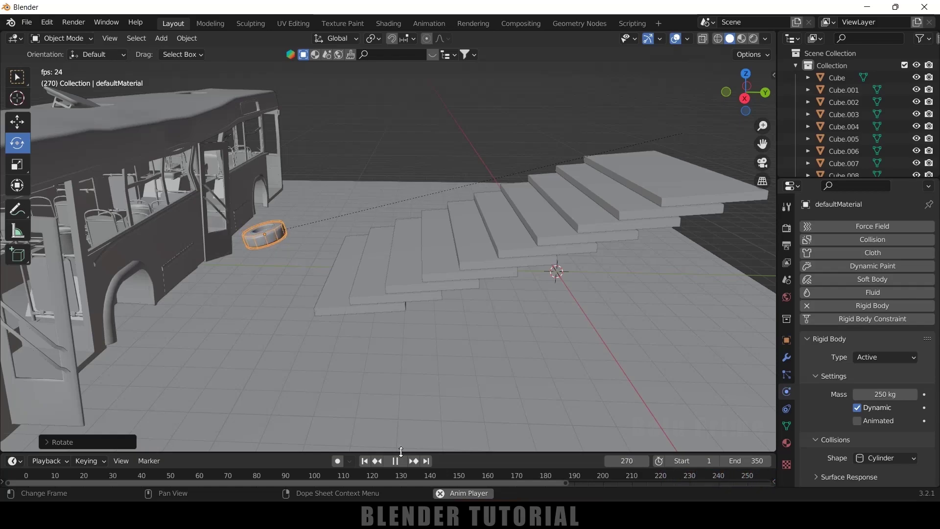
key("space")
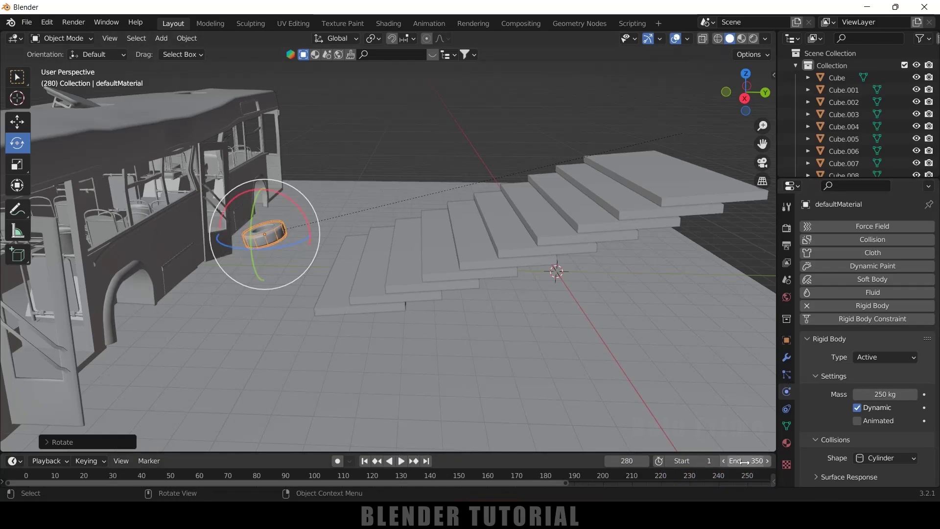
Step: In Scene properties, set the Rigid Body World cache End to 350, then rewind to frame 1
left_click(787, 282)
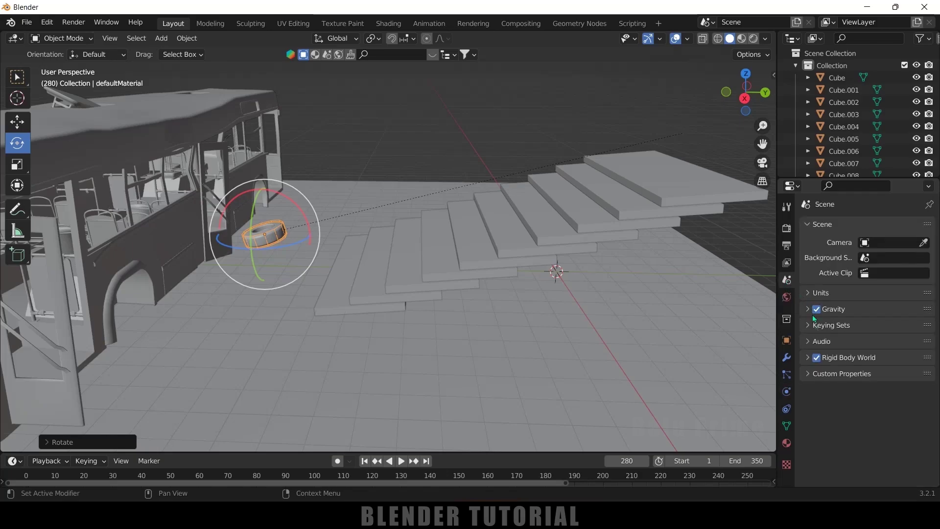
left_click(806, 362)
scroll(815, 417, "down", 3)
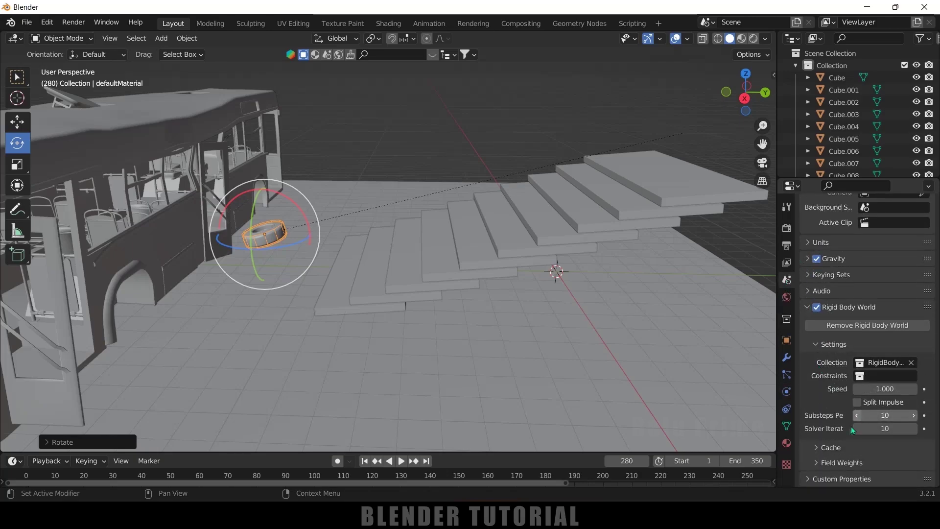
left_click(819, 448)
scroll(833, 416, "down", 2)
left_click(888, 343)
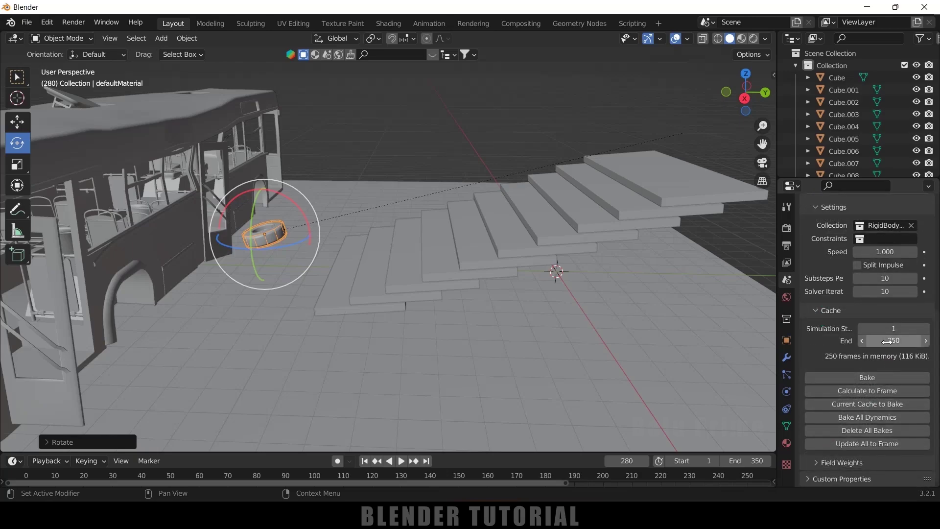
key("Return")
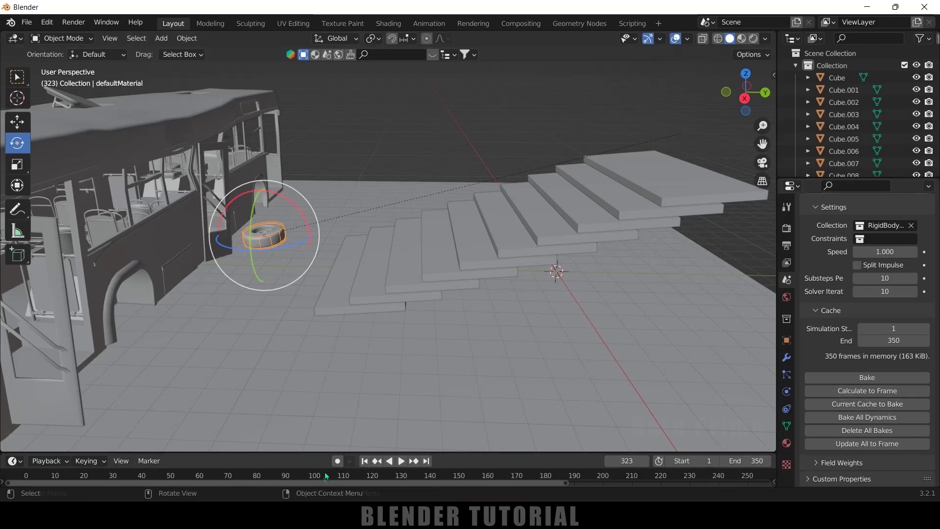
left_click(364, 460)
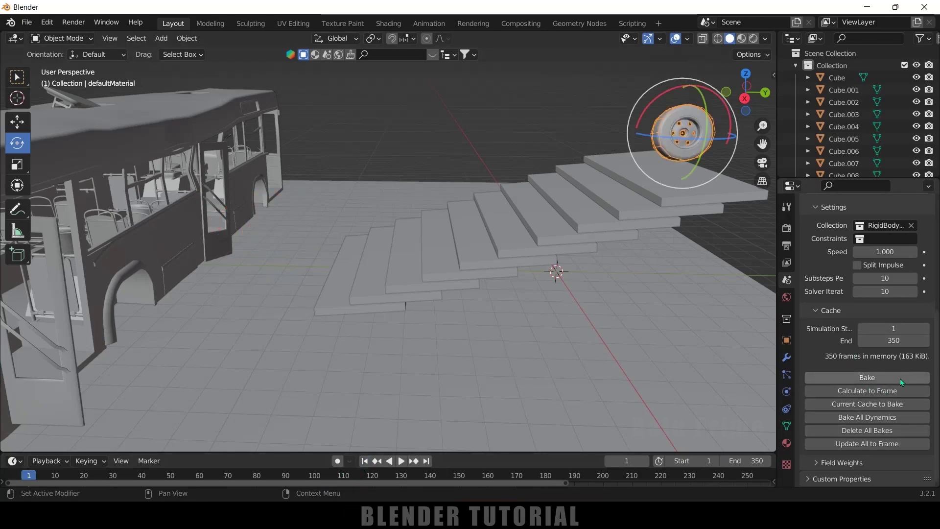